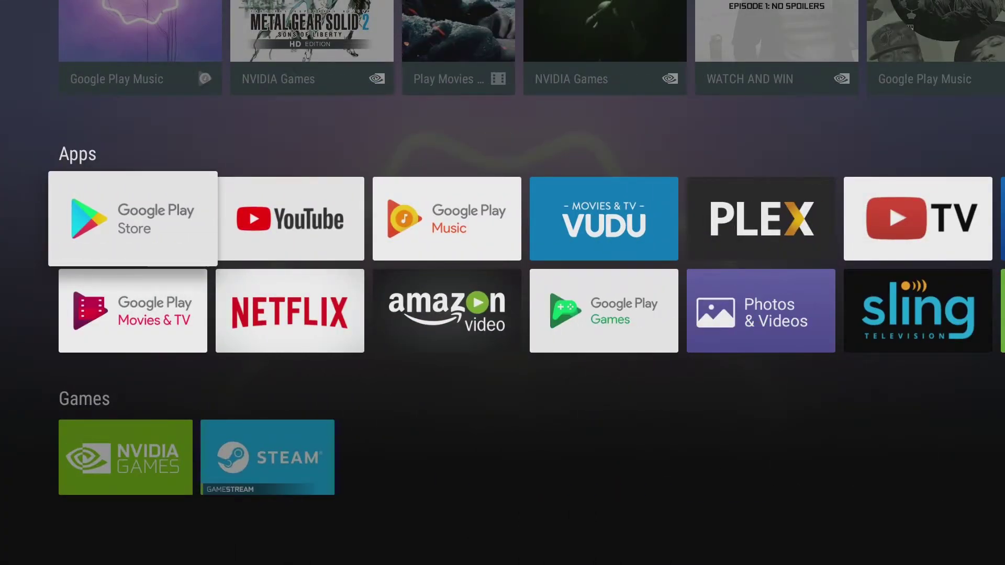
pyautogui.press('Right')
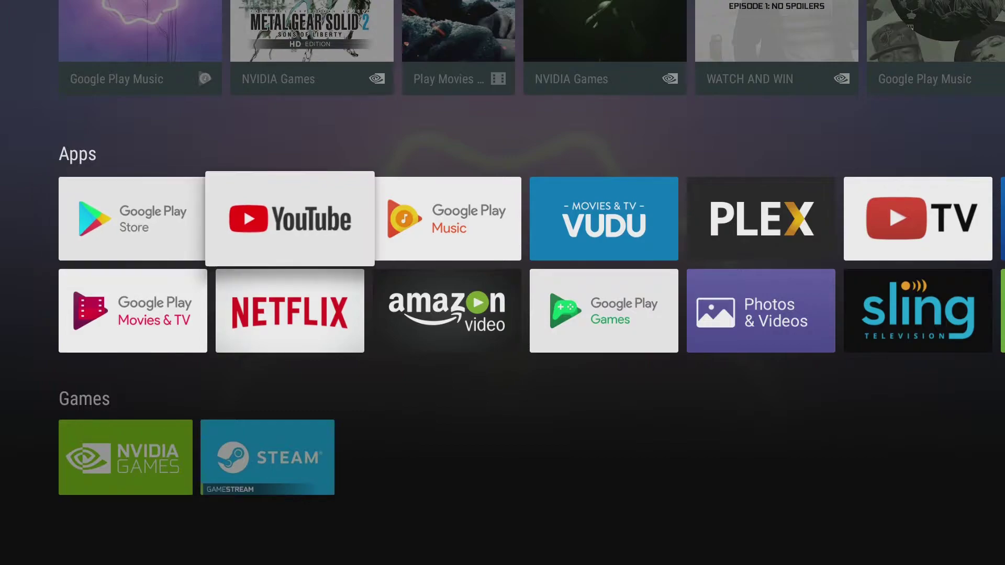
pyautogui.press('Left')
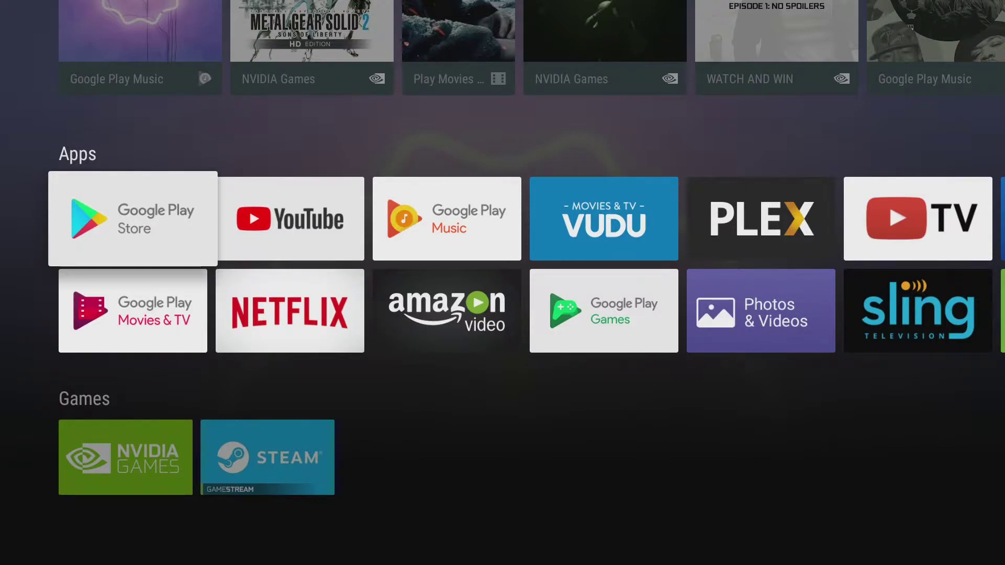
pyautogui.press('Right')
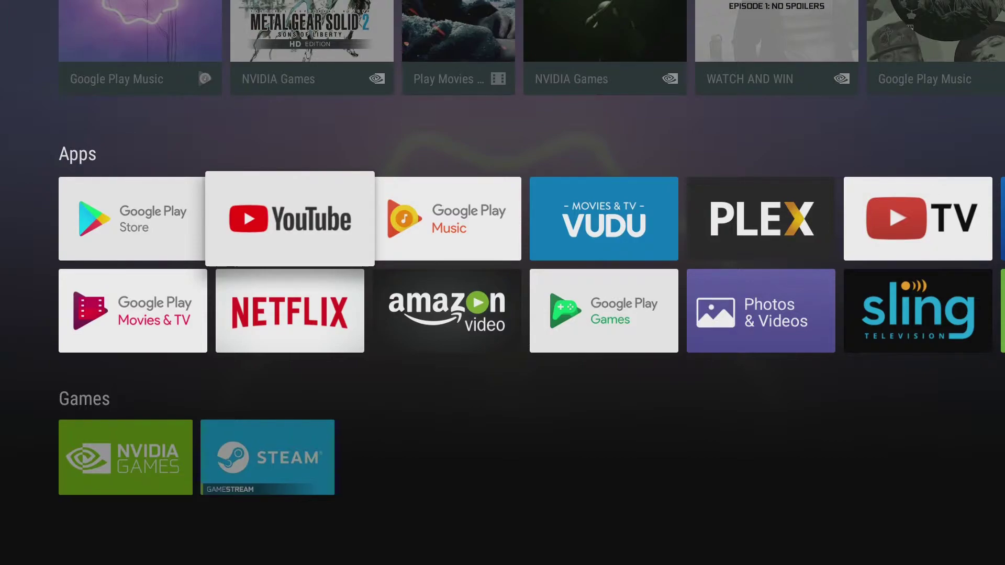
pyautogui.press('Left')
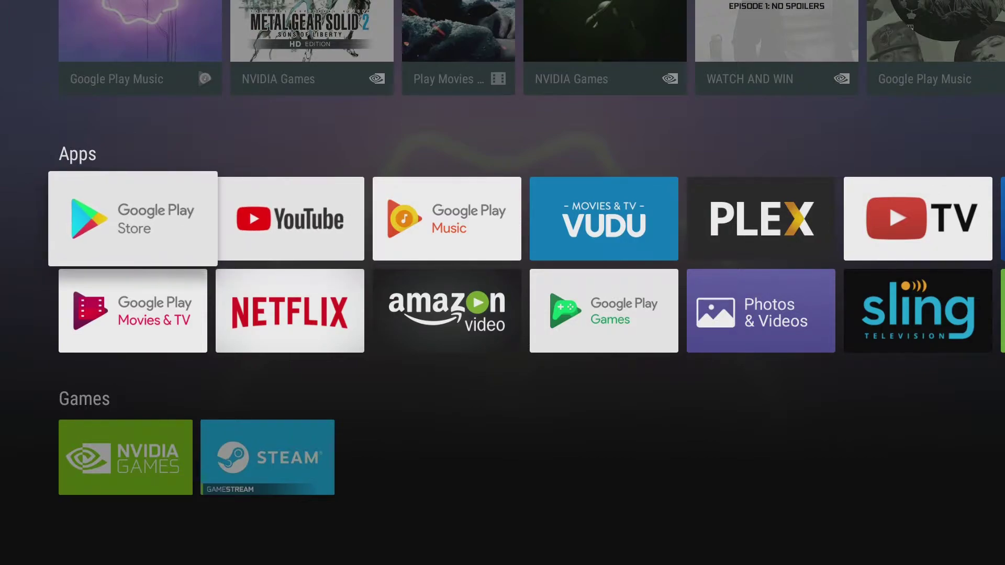
# - Look through the preinstalled apps in the home screen's Apps row, from Google Play Store to the last entries
pyautogui.press('Right')
pyautogui.press('Right')
pyautogui.press('Right')
pyautogui.press('Right')
pyautogui.press('Right')
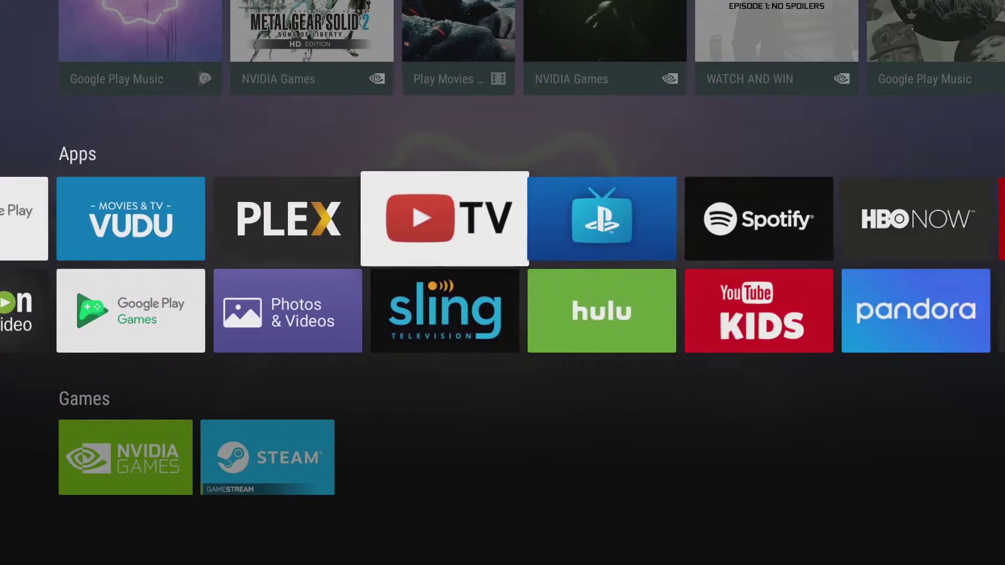
pyautogui.press('Left')
pyautogui.press('Left')
pyautogui.press('Left')
pyautogui.press('Left')
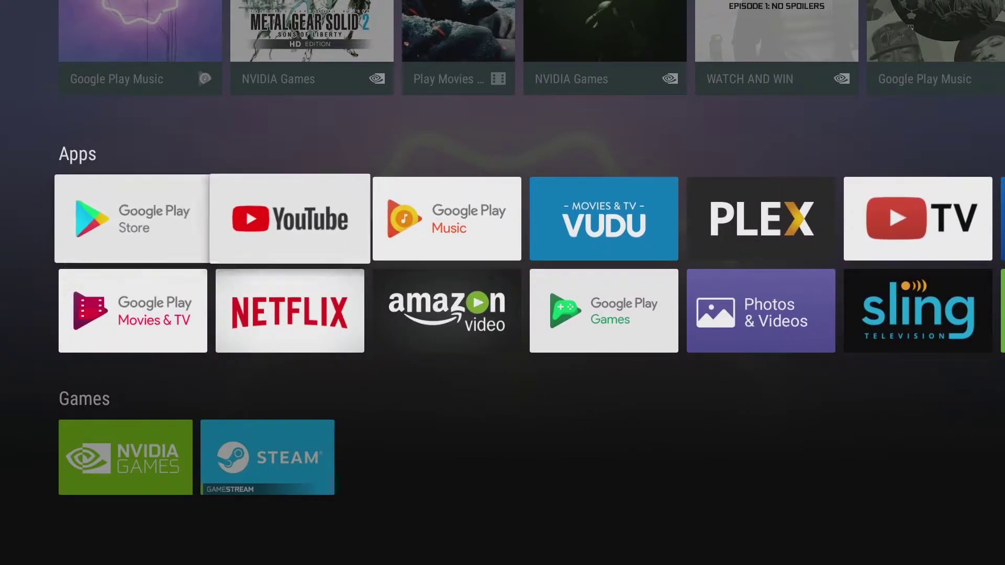
pyautogui.press('Right')
pyautogui.press('Right')
pyautogui.press('Right')
pyautogui.press('Right')
pyautogui.press('Right')
pyautogui.press('Right')
pyautogui.press('Right')
pyautogui.press('Right')
pyautogui.press('Right')
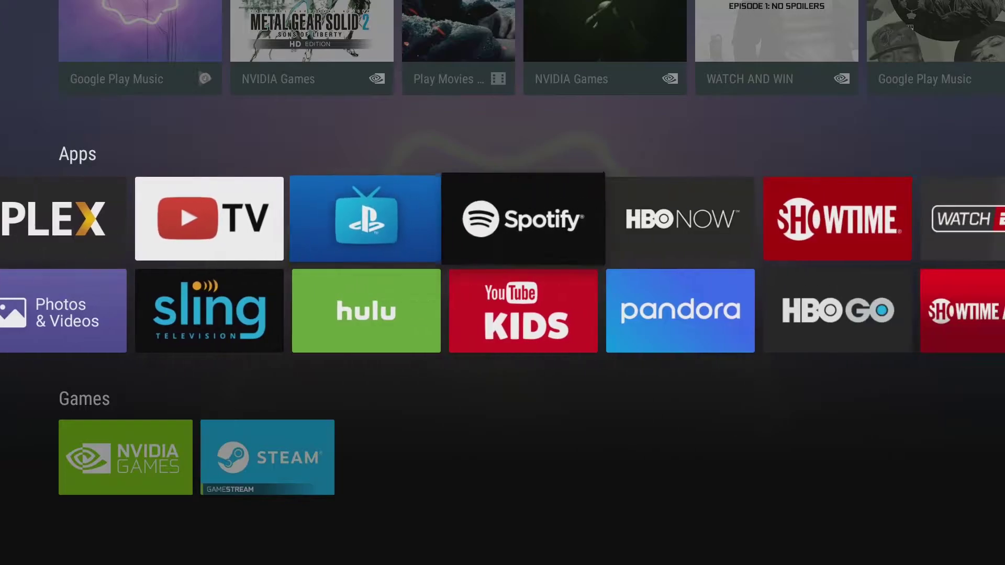
pyautogui.press('Right')
pyautogui.press('Right')
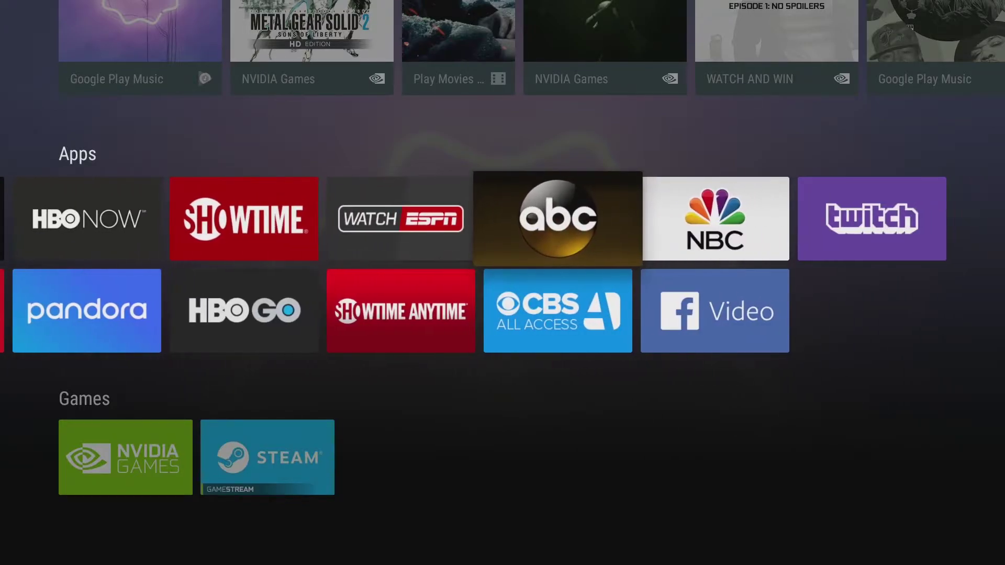
# - Open the SHIELD accessories settings from the home screen
pyautogui.press('Down')
pyautogui.press('Down')
pyautogui.press('Down')
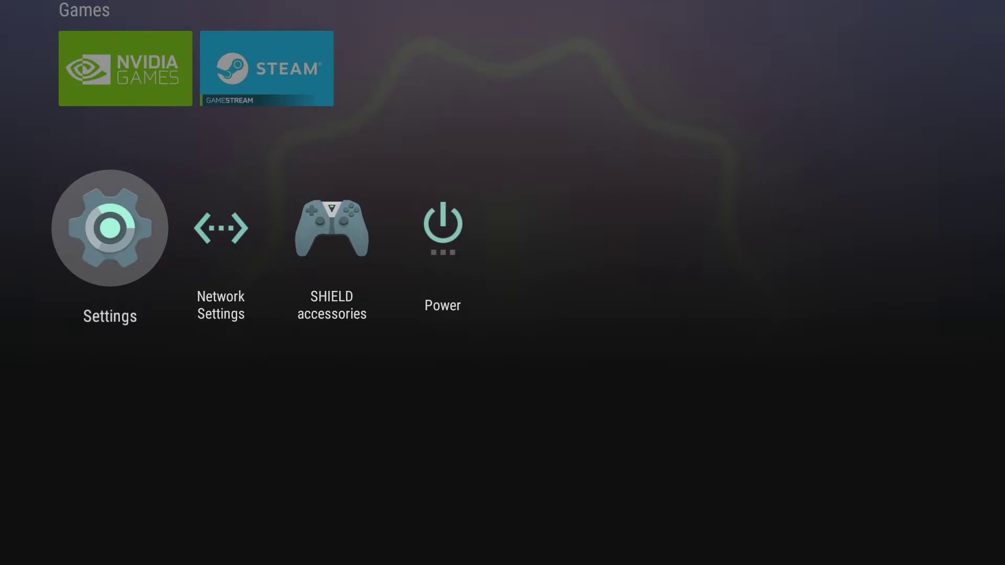
pyautogui.press('Right')
pyautogui.press('Right')
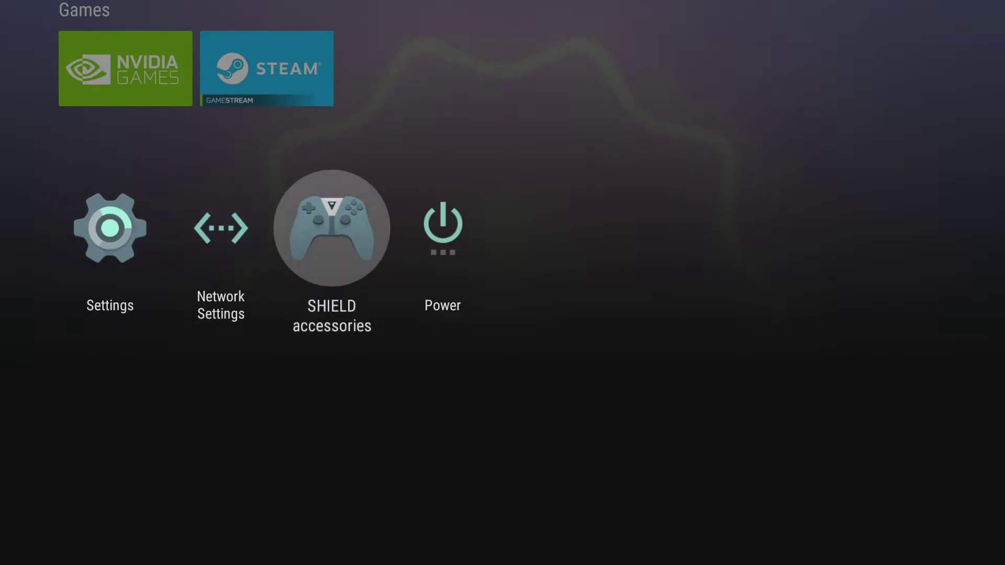
pyautogui.press('Return')
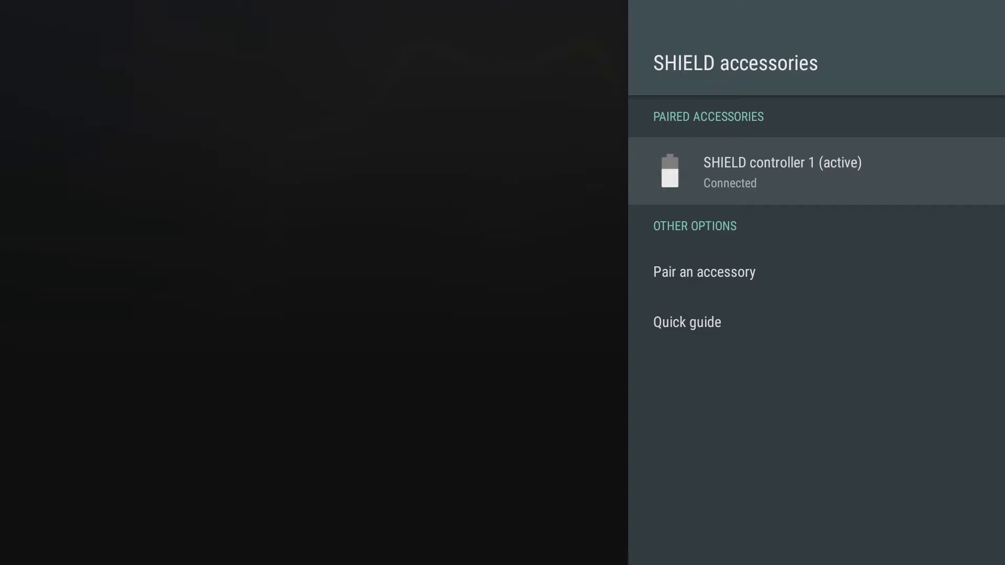
# - Pair the SHIELD remote as a new accessory
pyautogui.press('Down')
pyautogui.press('Down')
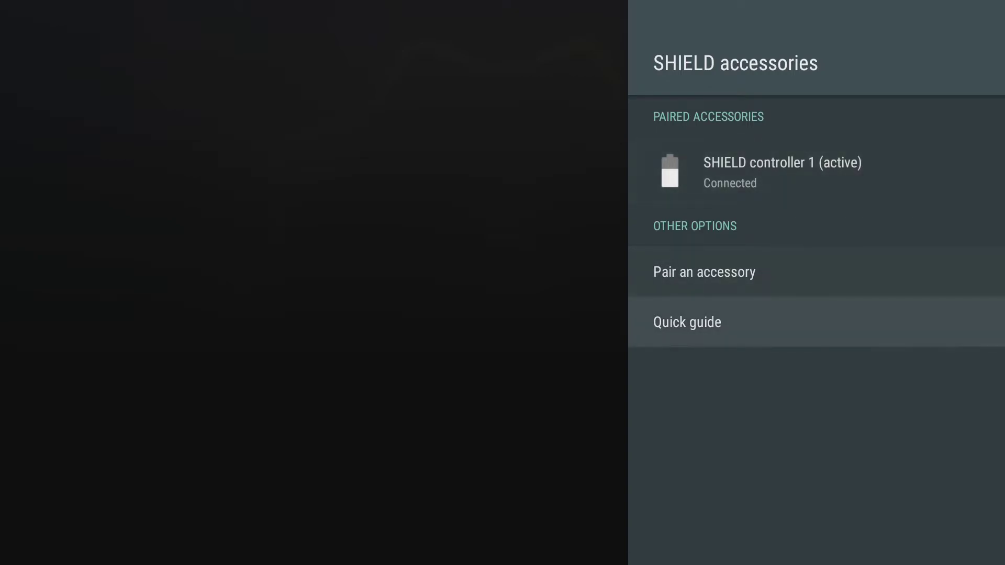
pyautogui.press('Up')
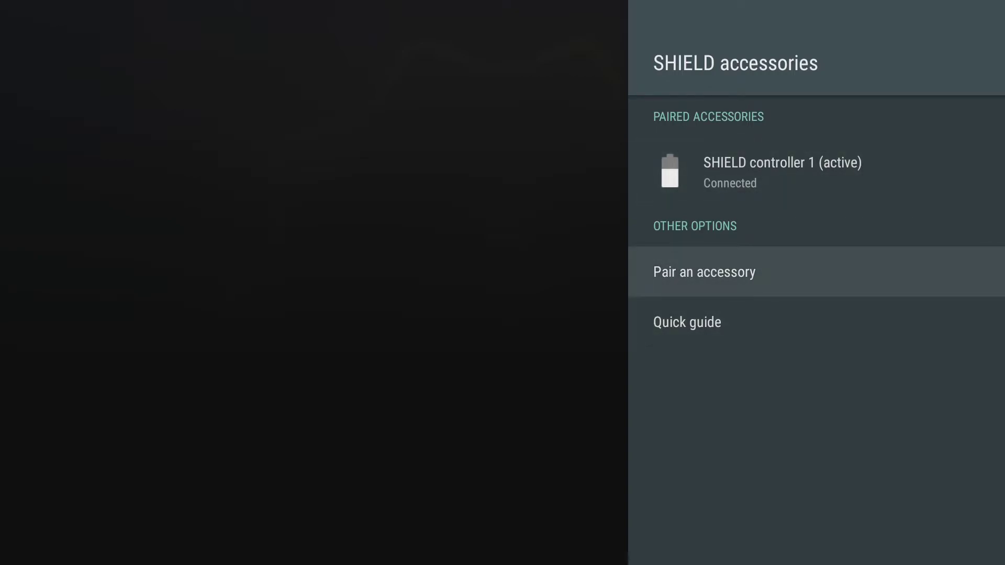
pyautogui.press('Return')
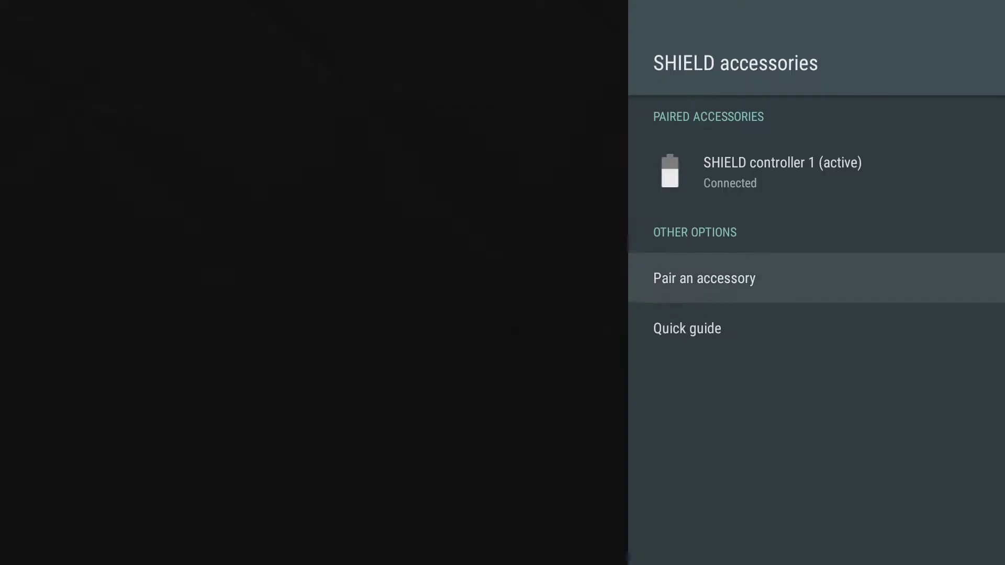
# - Examine the paired accessories, checking the connection and battery status of the SHIELD controller and remote
pyautogui.press('Up')
pyautogui.press('Down')
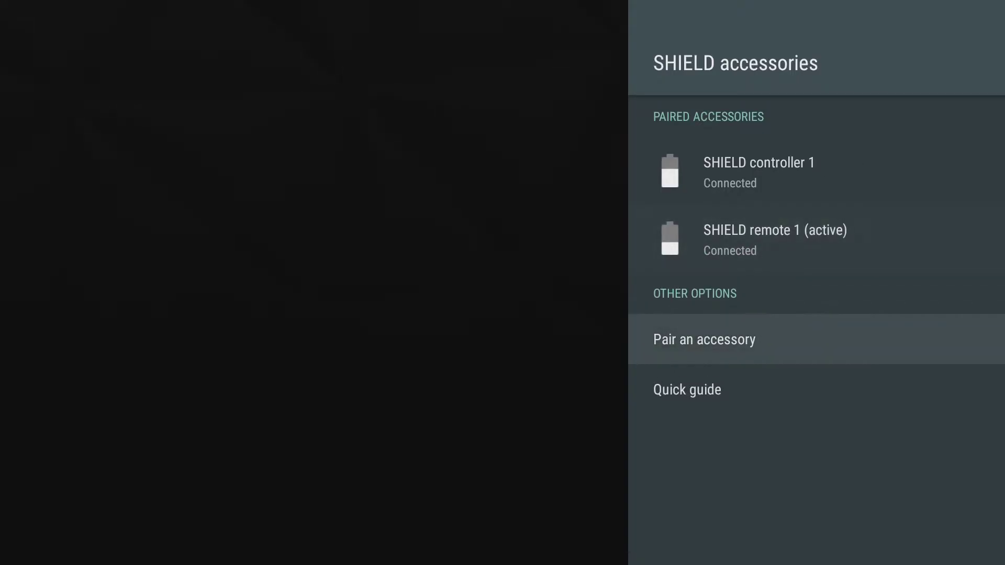
pyautogui.press('Up')
pyautogui.press('Up')
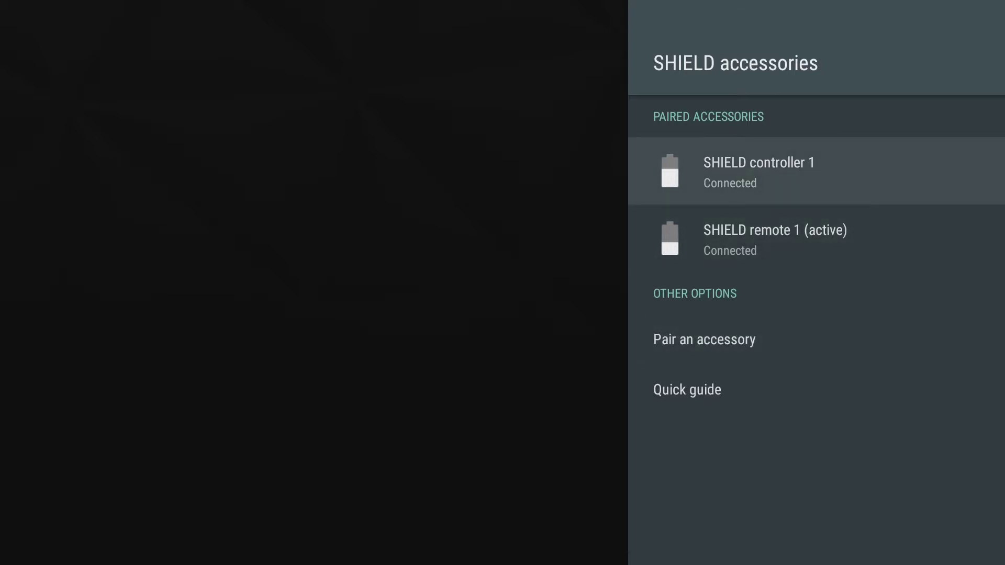
pyautogui.press('Down')
pyautogui.press('Up')
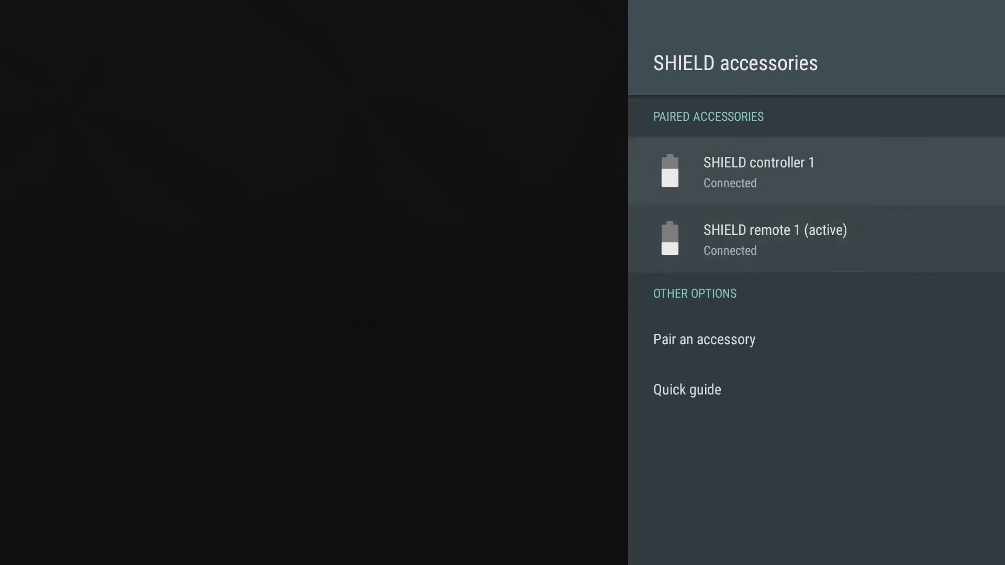
pyautogui.press('Down')
pyautogui.press('Up')
pyautogui.press('Down')
pyautogui.press('Up')
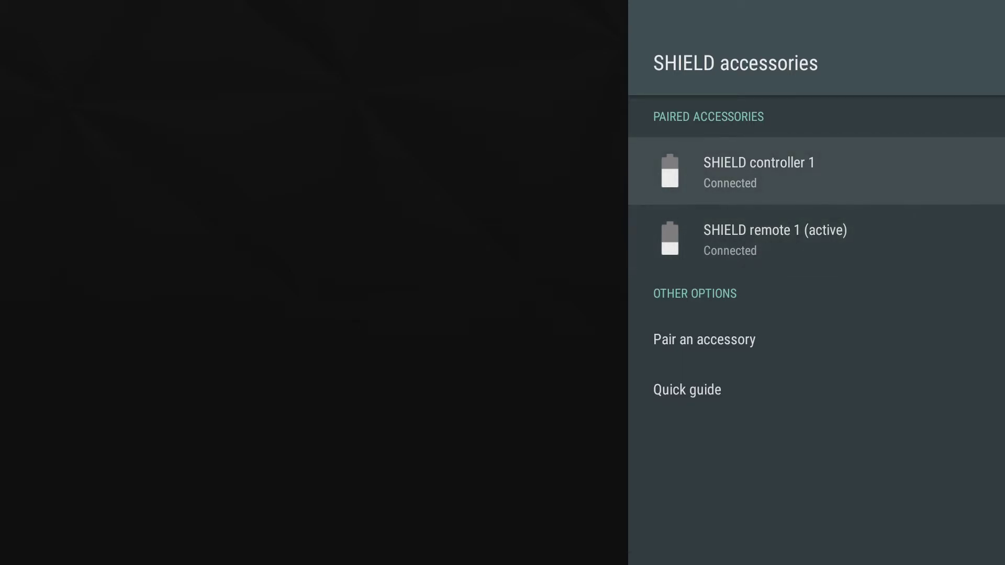
# - Leave the SHIELD accessories and open the Apps section of the device Settings
pyautogui.press('Escape')
pyautogui.press('Right')
pyautogui.press('Left')
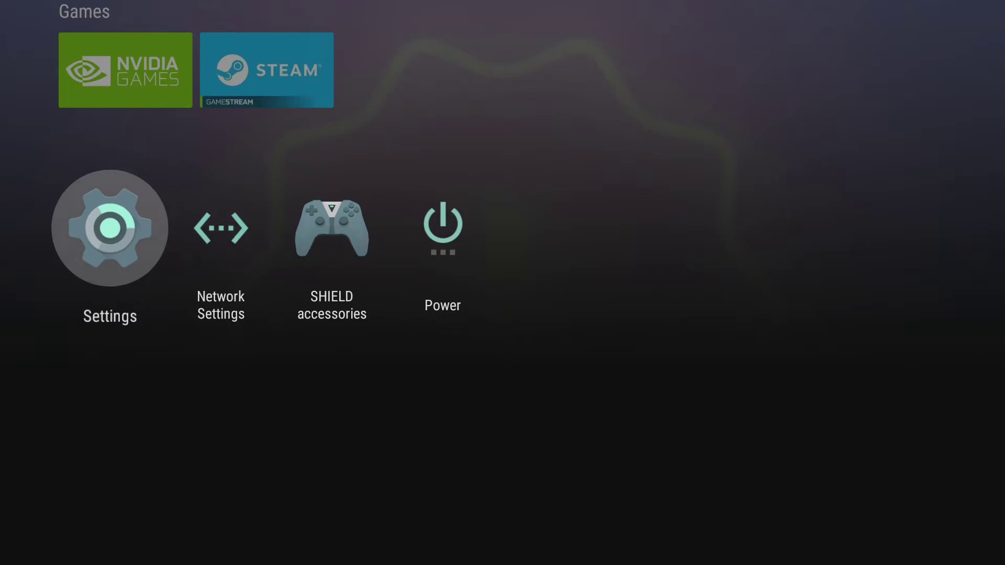
pyautogui.press('Return')
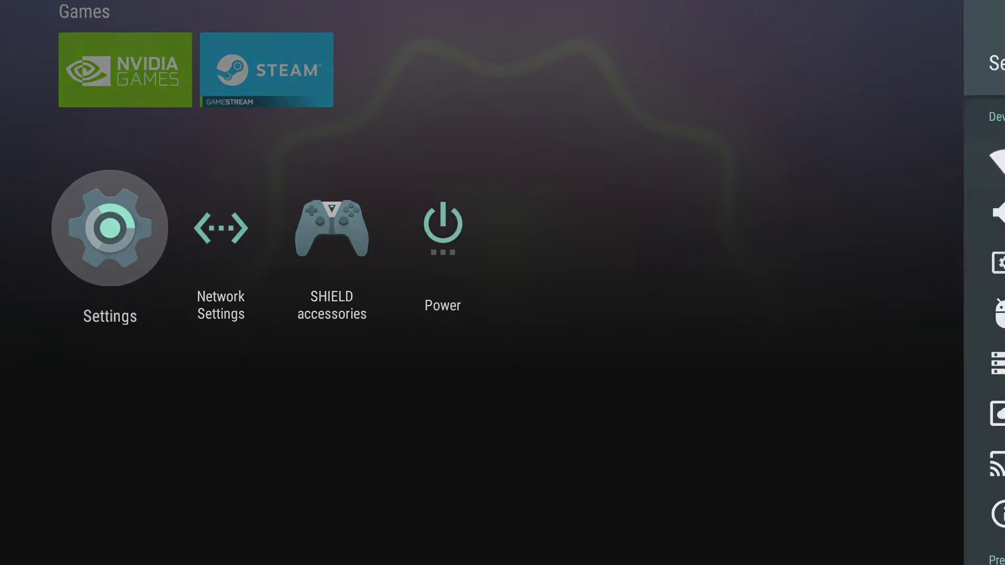
pyautogui.press('Down')
pyautogui.press('Down')
pyautogui.press('Down')
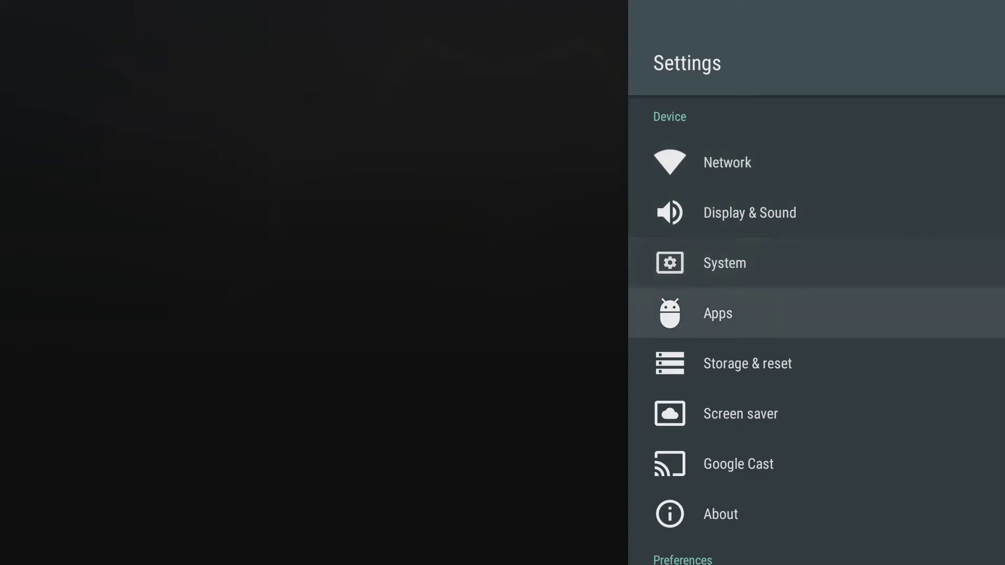
pyautogui.press('Return')
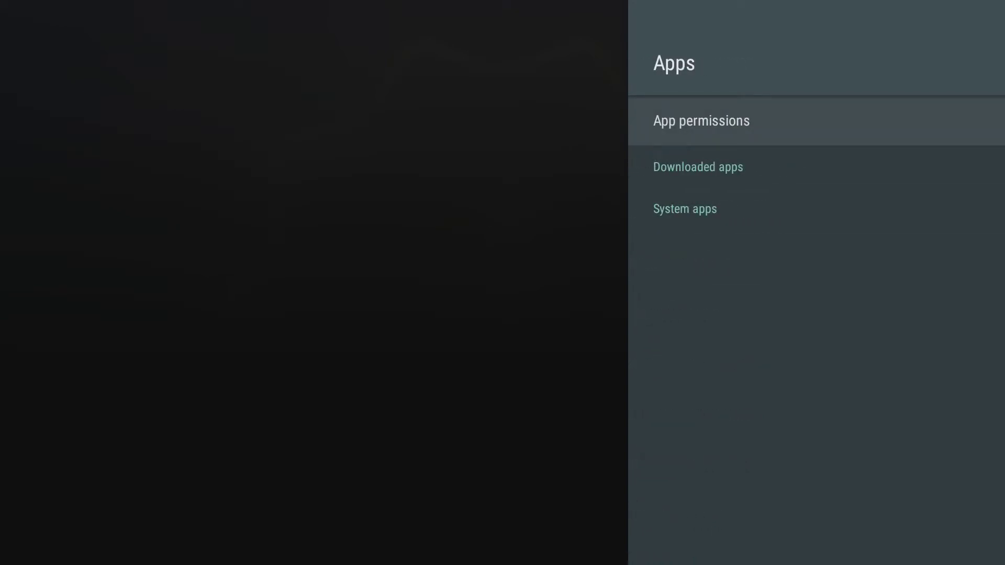
# - Disable the Amazon Video system app, confirm it, and return to the apps list
pyautogui.press('Down')
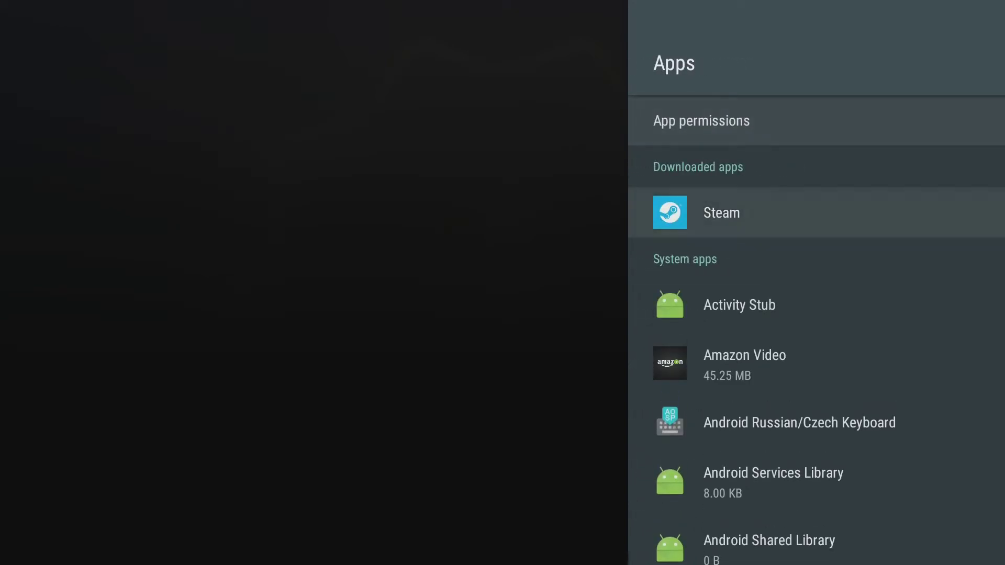
pyautogui.press('Up')
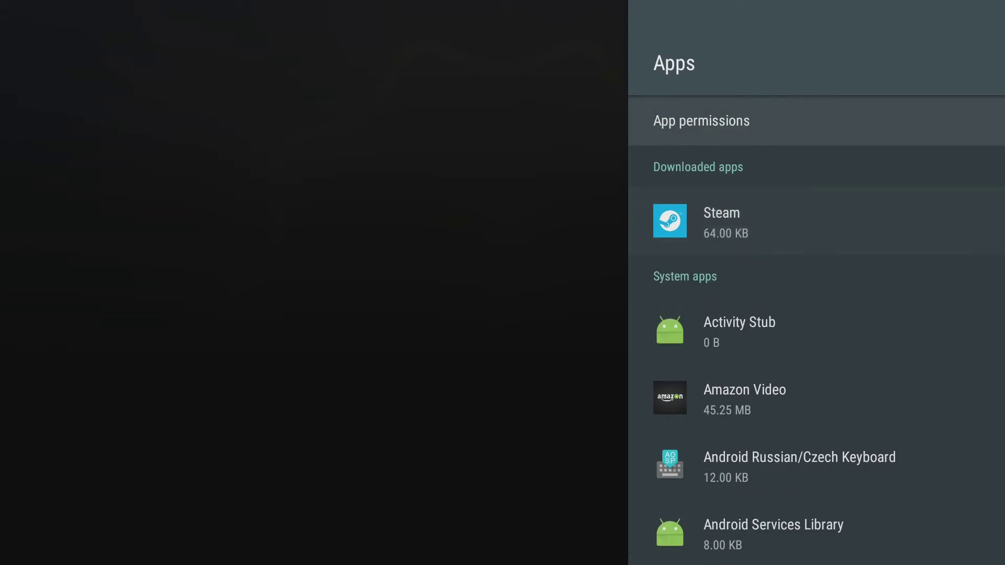
pyautogui.press('Down')
pyautogui.press('Down')
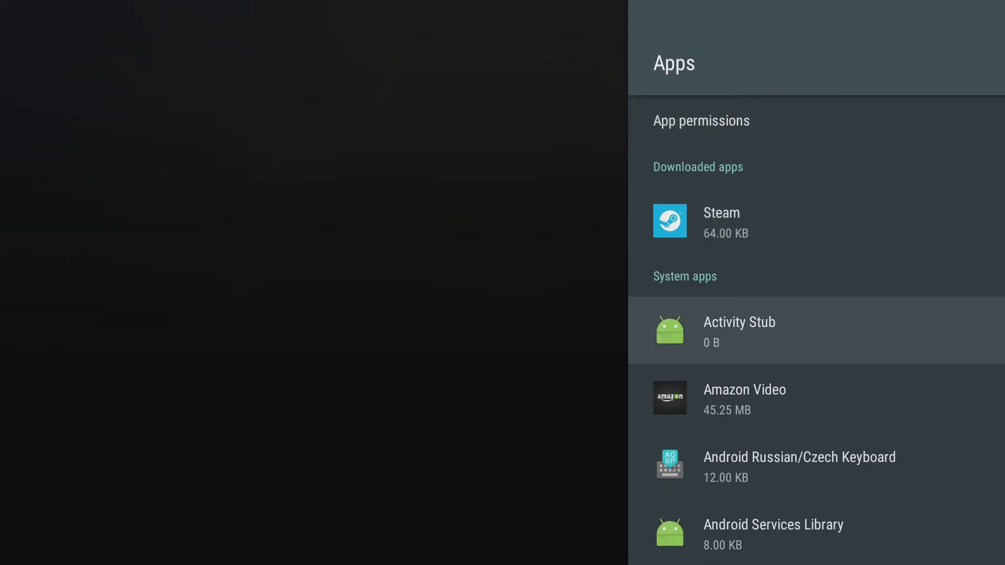
pyautogui.press('Down')
pyautogui.press('Return')
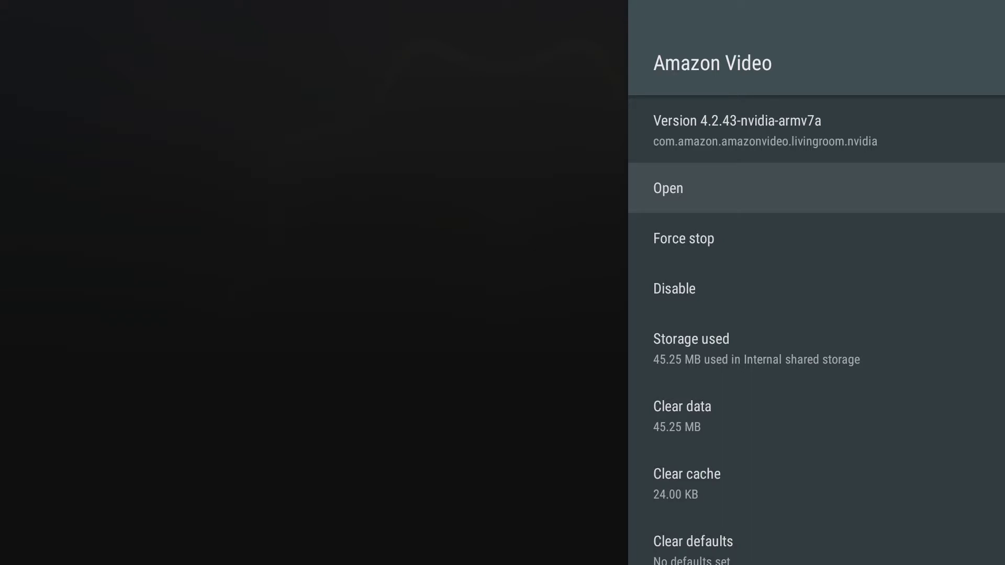
pyautogui.press('Down')
pyautogui.press('Down')
pyautogui.press('Return')
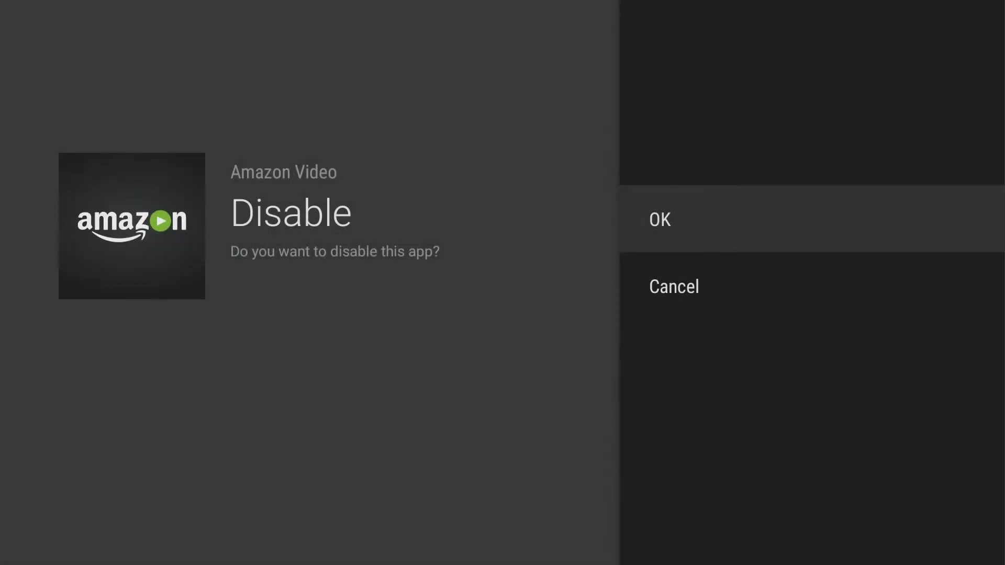
pyautogui.press('Return')
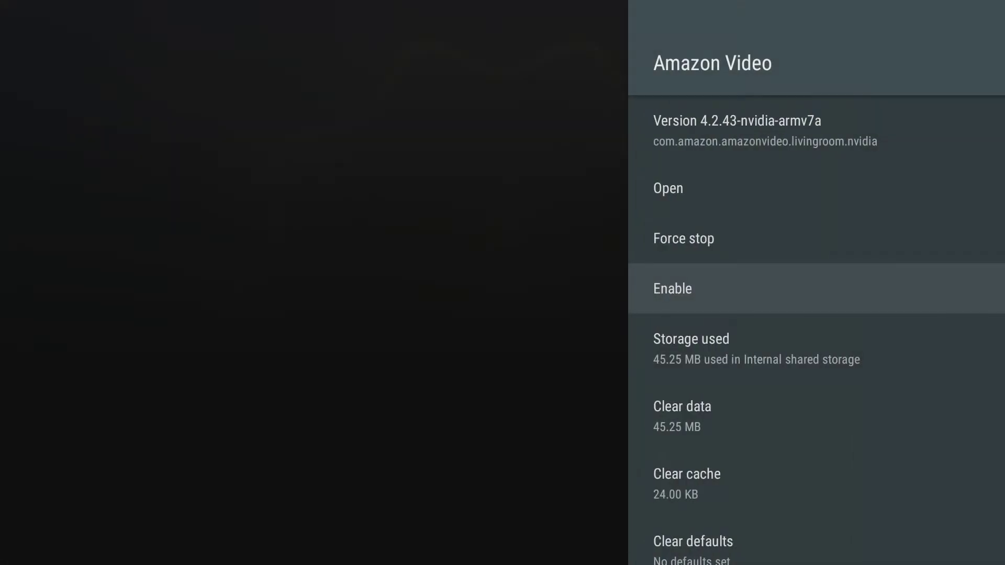
pyautogui.press('Escape')
# - Find the Plex app in the apps list, disable it, and return to the list
pyautogui.press('Down')
pyautogui.press('Down')
pyautogui.press('Down')
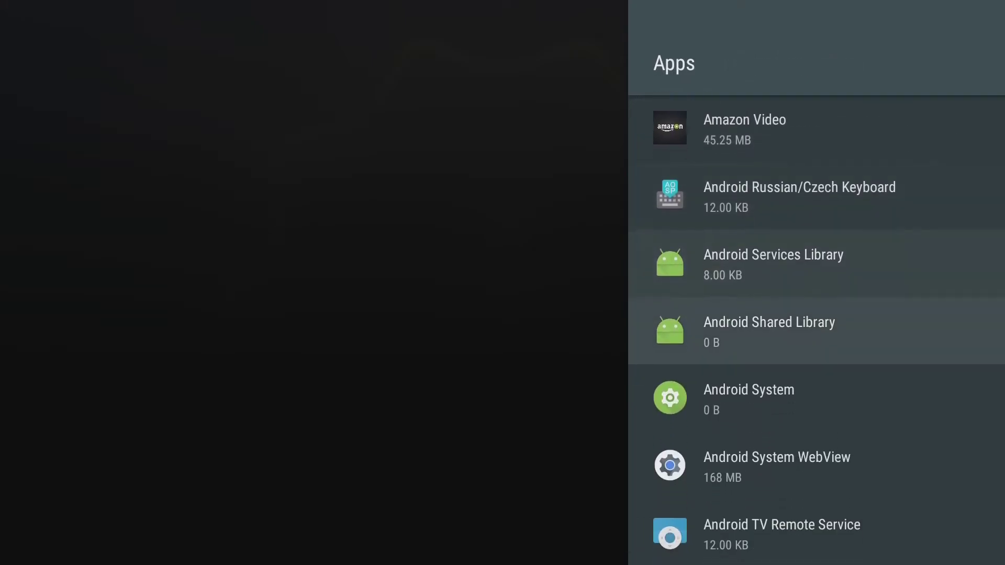
pyautogui.press('Down')
pyautogui.press('Down')
pyautogui.press('Down')
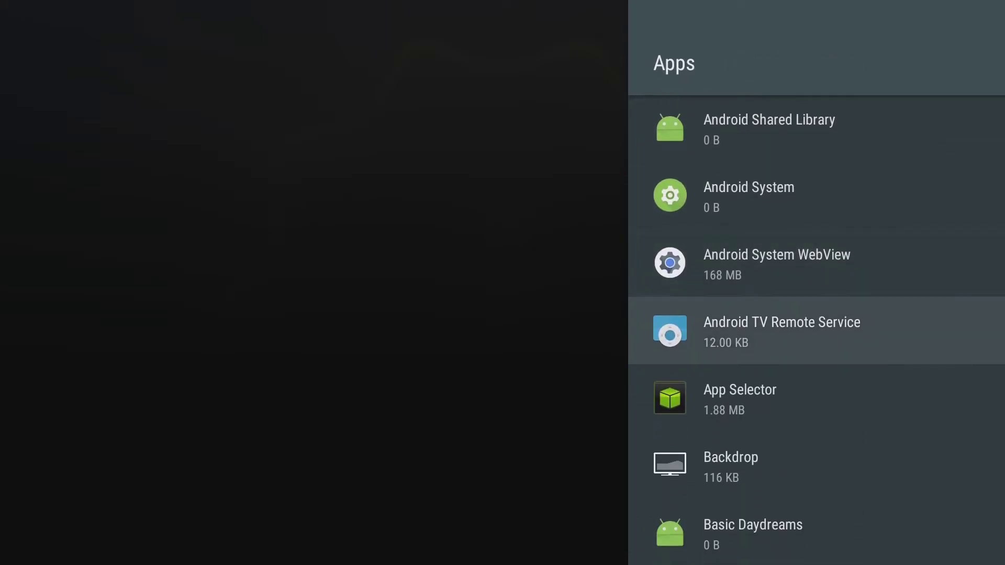
pyautogui.press('Down')
pyautogui.press('Down')
pyautogui.press('Down')
pyautogui.press('Down')
pyautogui.press('Down')
pyautogui.press('Down')
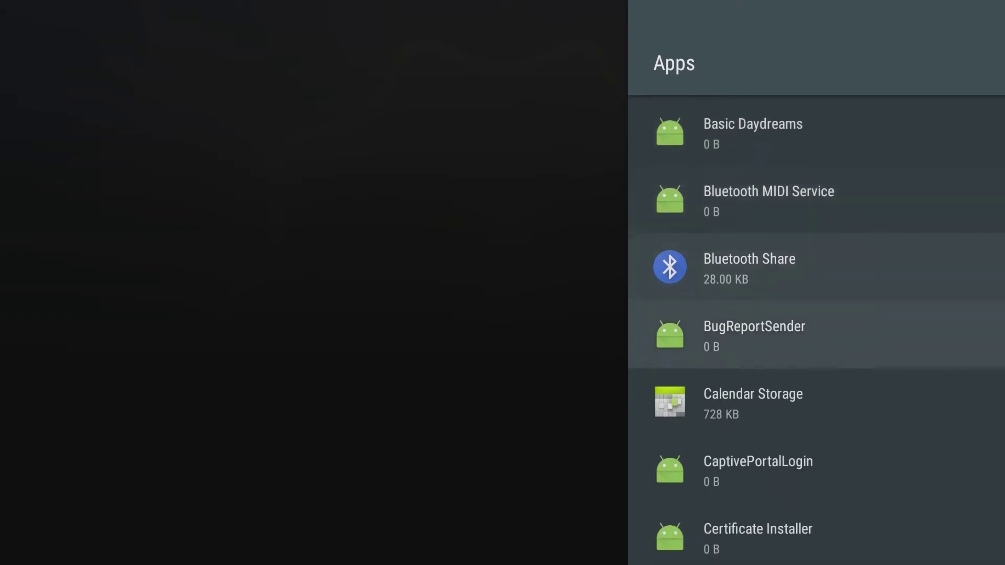
pyautogui.press('Down')
pyautogui.press('Down')
pyautogui.press('Down')
pyautogui.press('Down')
pyautogui.press('Down')
pyautogui.press('Down')
pyautogui.press('Down')
pyautogui.press('Down')
pyautogui.press('Down')
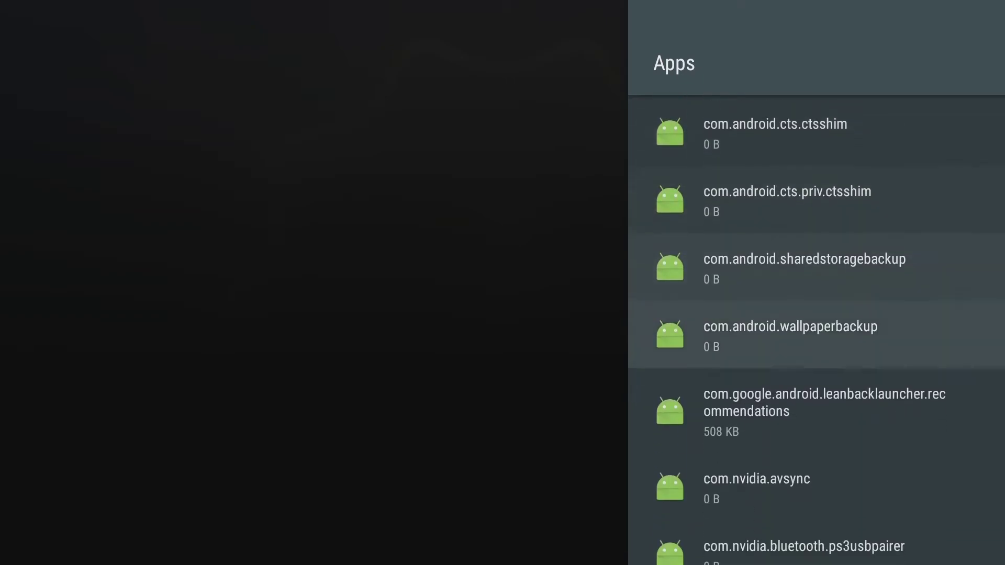
pyautogui.press('Down')
pyautogui.press('Down')
pyautogui.press('Down')
pyautogui.press('Down')
pyautogui.press('Down')
pyautogui.press('Down')
pyautogui.press('Down')
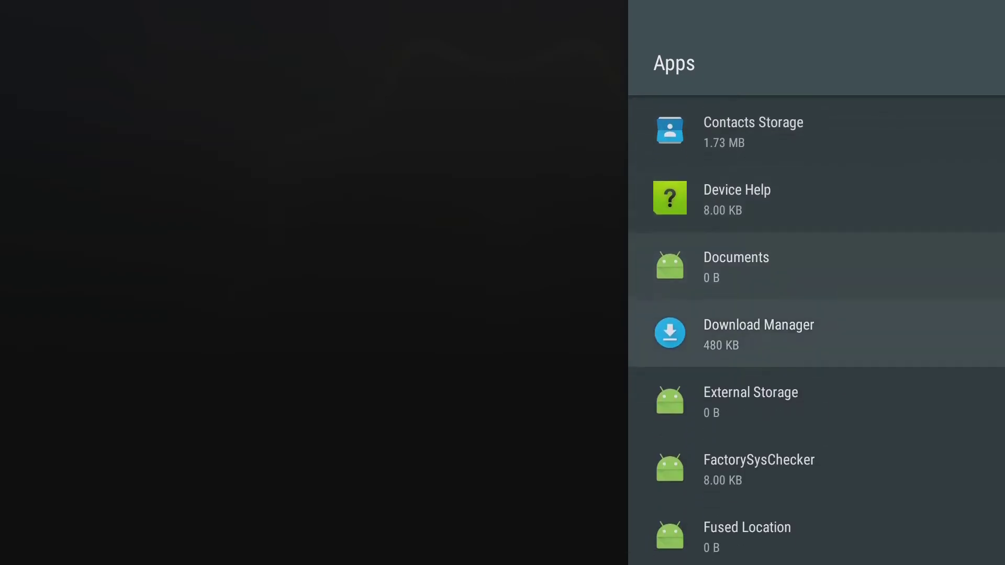
pyautogui.press('Down')
pyautogui.press('Down')
pyautogui.press('Down')
pyautogui.press('Down')
pyautogui.press('Down')
pyautogui.press('Down')
pyautogui.press('Down')
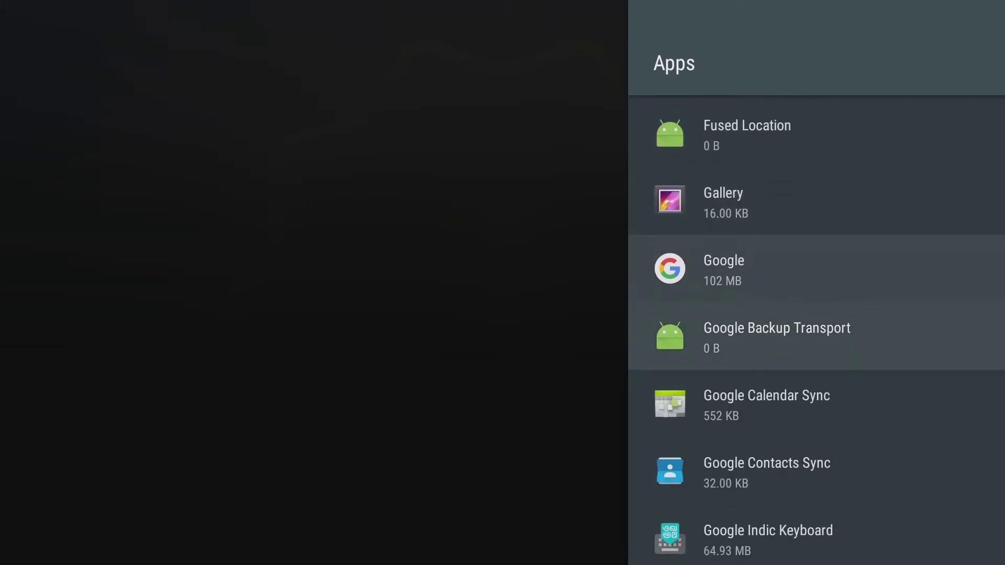
pyautogui.press('Down')
pyautogui.press('Down')
pyautogui.press('Down')
pyautogui.press('Down')
pyautogui.press('Down')
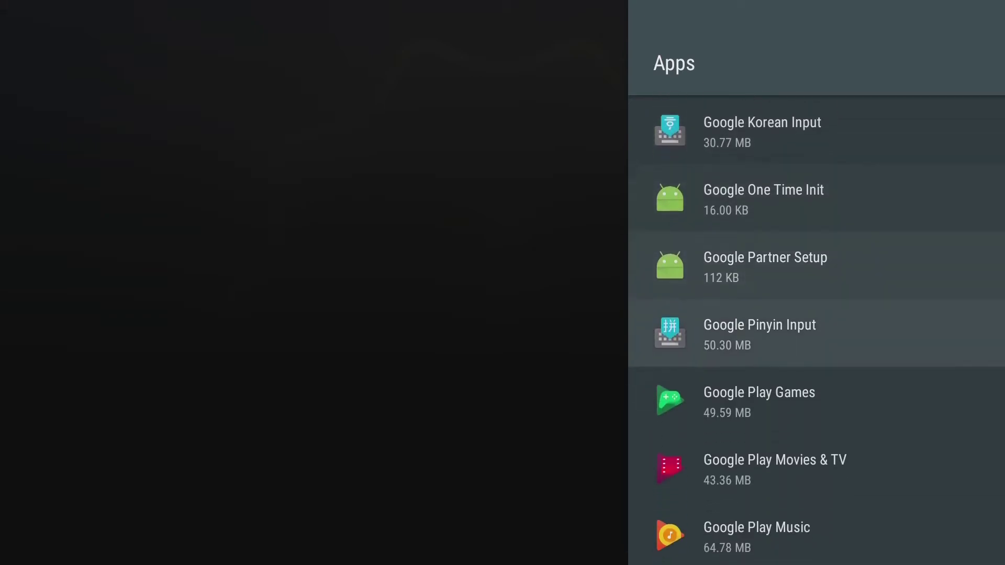
pyautogui.press('Down')
pyautogui.press('Down')
pyautogui.press('Down')
pyautogui.press('Down')
pyautogui.press('Down')
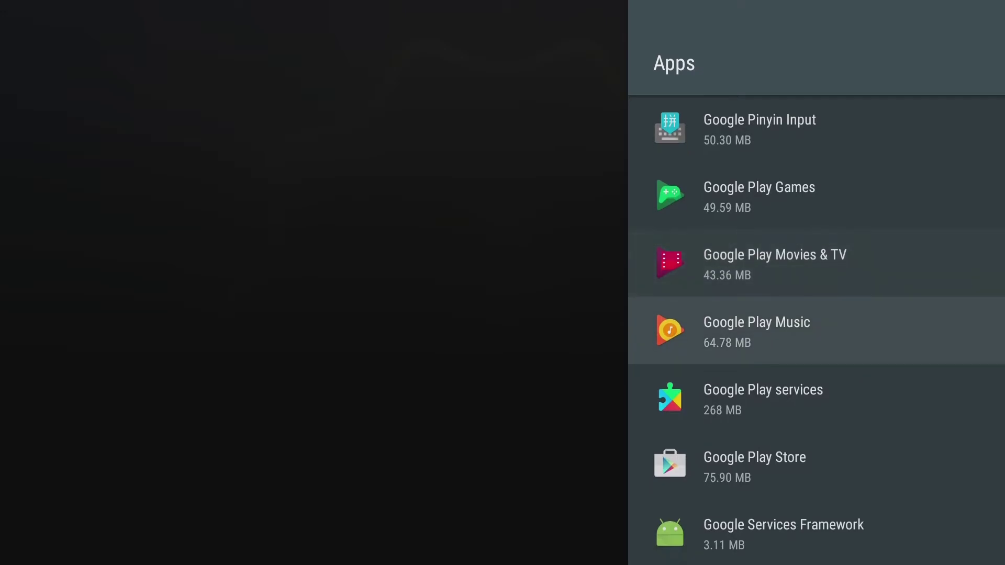
pyautogui.press('Down')
pyautogui.press('Down')
pyautogui.press('Down')
pyautogui.press('Down')
pyautogui.press('Down')
pyautogui.press('Down')
pyautogui.press('Down')
pyautogui.press('Down')
pyautogui.press('Down')
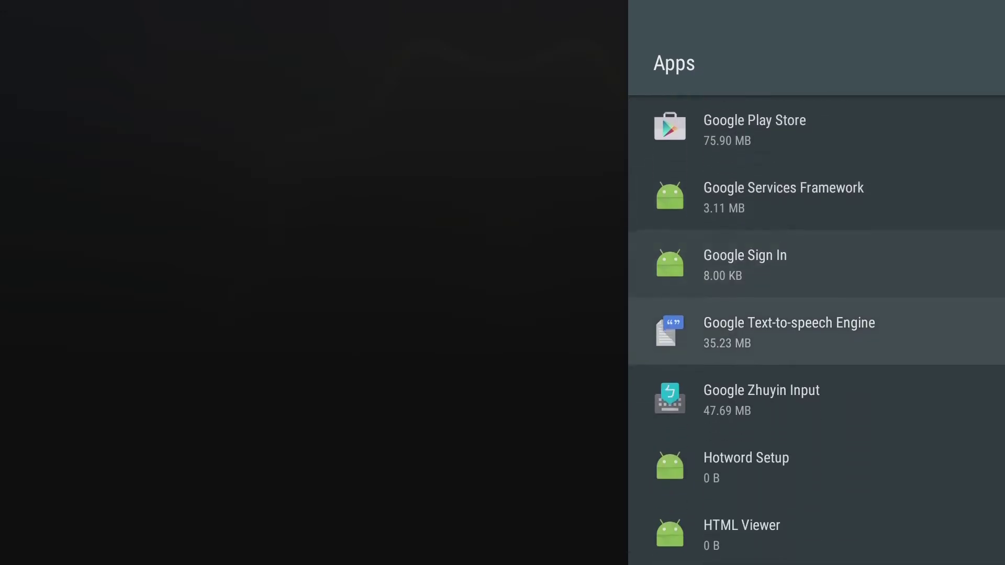
pyautogui.press('Down')
pyautogui.press('Down')
pyautogui.press('Down')
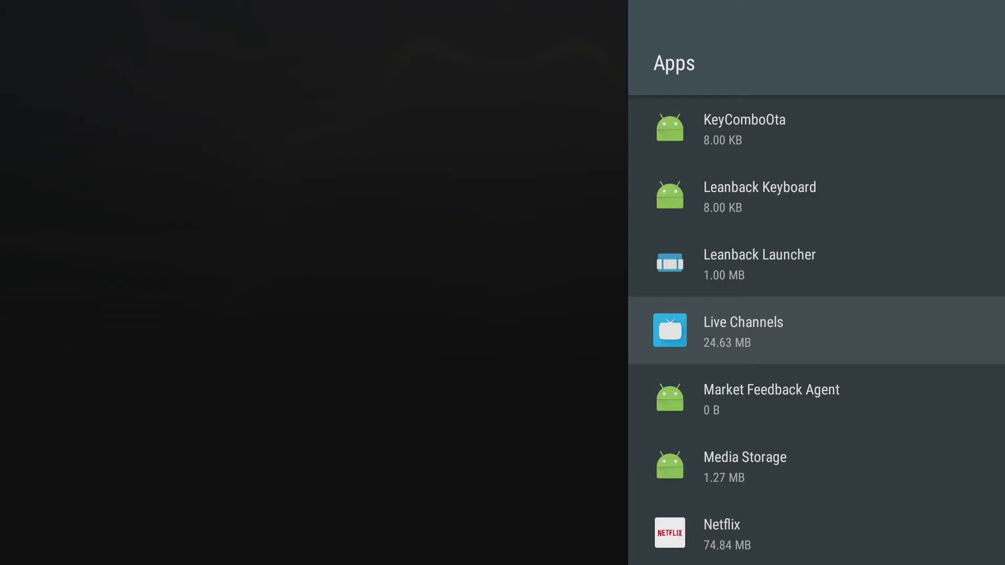
pyautogui.press('Down')
pyautogui.press('Down')
pyautogui.press('Down')
pyautogui.press('Down')
pyautogui.press('Down')
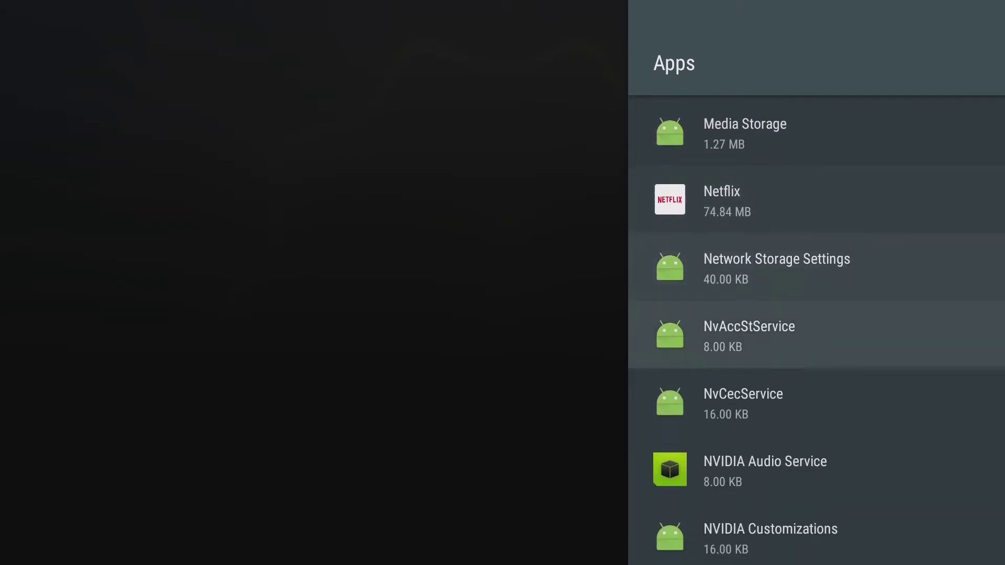
pyautogui.press('Down')
pyautogui.press('Down')
pyautogui.press('Down')
pyautogui.press('Down')
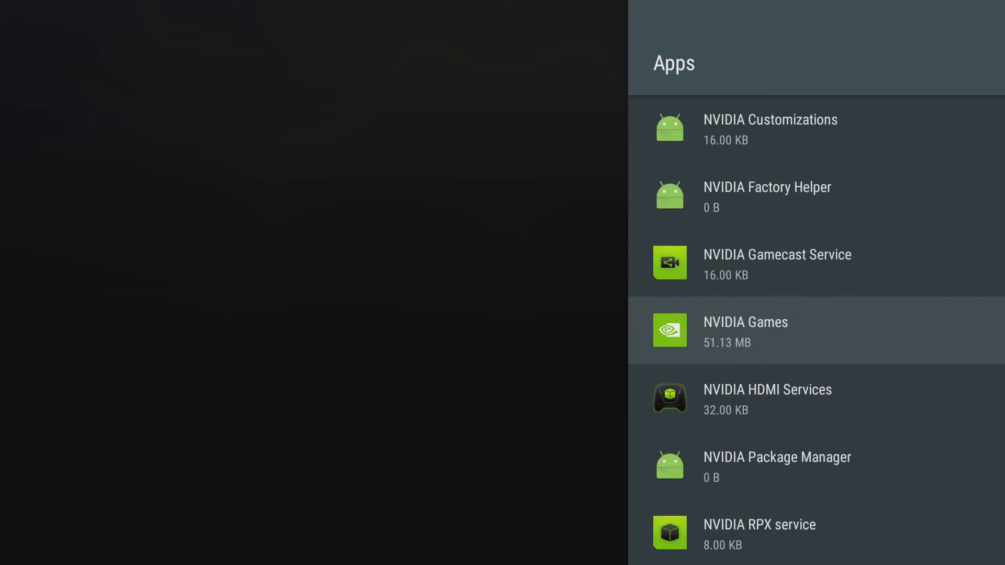
pyautogui.press('Down')
pyautogui.press('Down')
pyautogui.press('Down')
pyautogui.press('Down')
pyautogui.press('Down')
pyautogui.press('Down')
pyautogui.press('Down')
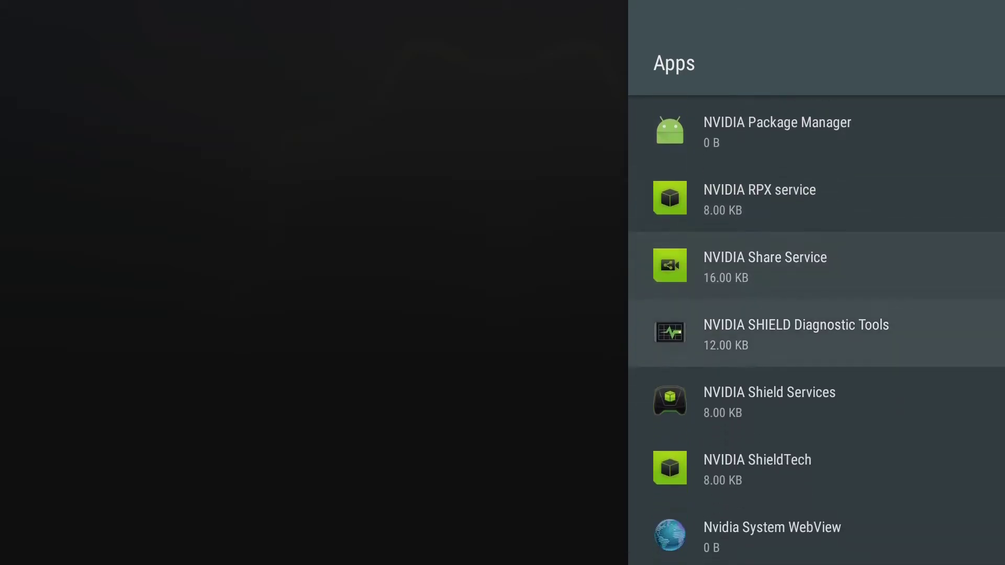
pyautogui.press('Down')
pyautogui.press('Down')
pyautogui.press('Down')
pyautogui.press('Down')
pyautogui.press('Down')
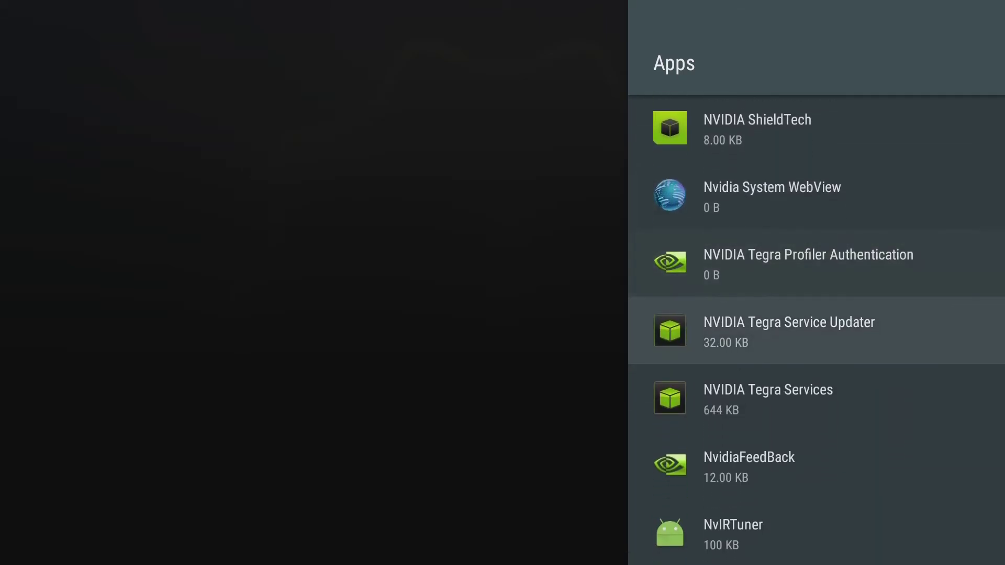
pyautogui.press('Down')
pyautogui.press('Down')
pyautogui.press('Down')
pyautogui.press('Down')
pyautogui.press('Down')
pyautogui.press('Down')
pyautogui.press('Down')
pyautogui.press('Down')
pyautogui.press('Down')
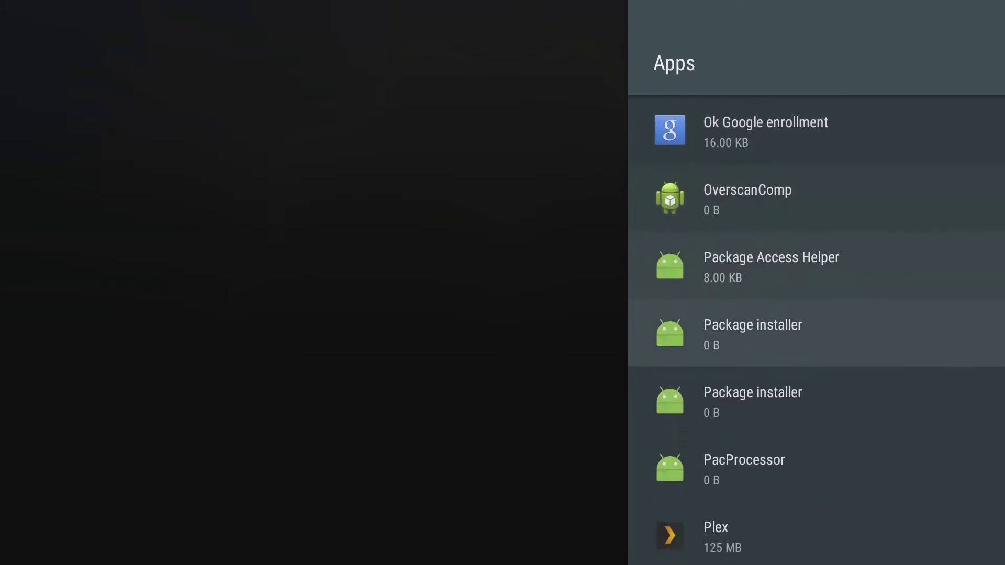
pyautogui.press('Down')
pyautogui.press('Return')
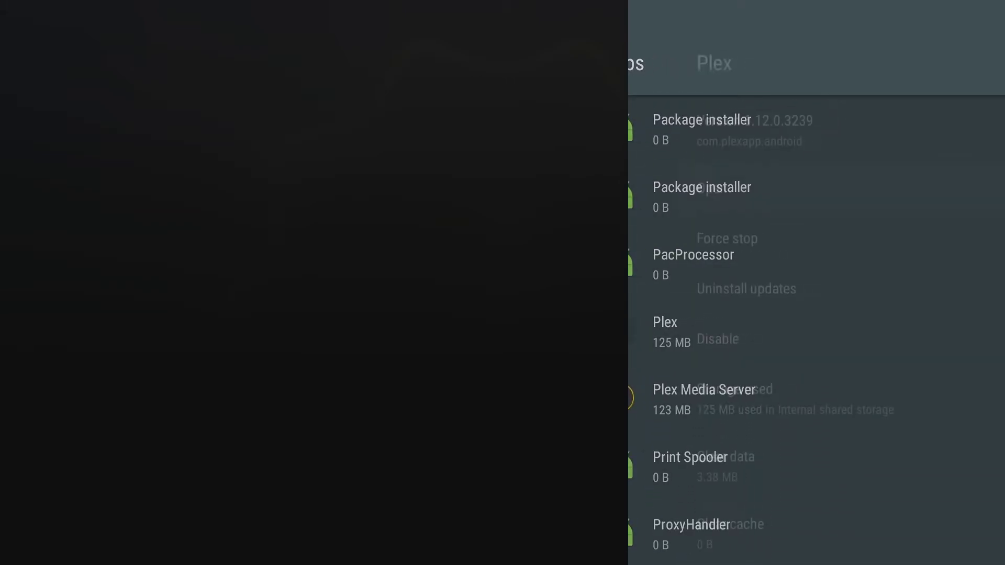
pyautogui.press('Down')
pyautogui.press('Down')
pyautogui.press('Down')
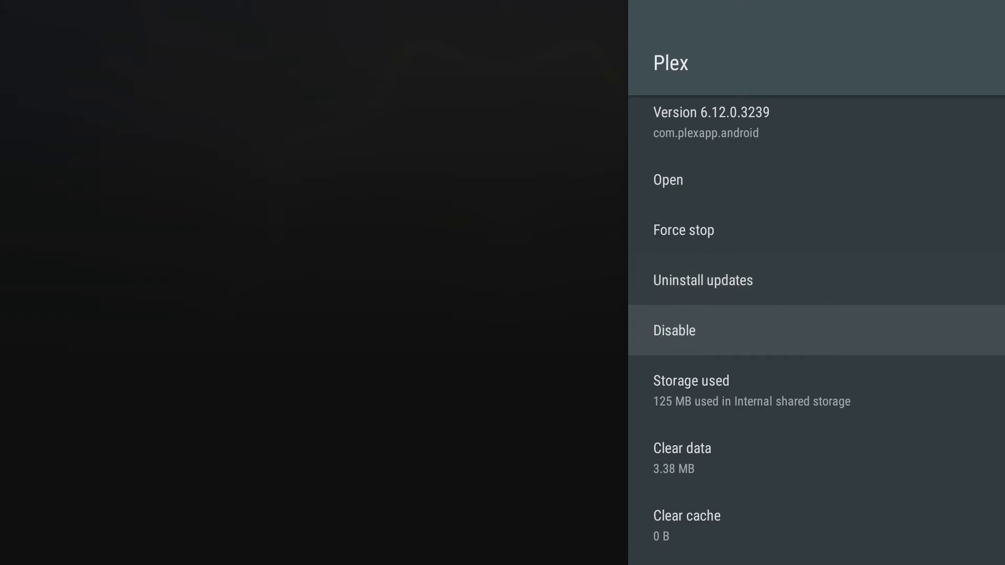
pyautogui.press('Return')
pyautogui.press('Return')
pyautogui.press('Escape')
# - Disable the Plex Media Server app and return to the apps list
pyautogui.press('Down')
pyautogui.press('Return')
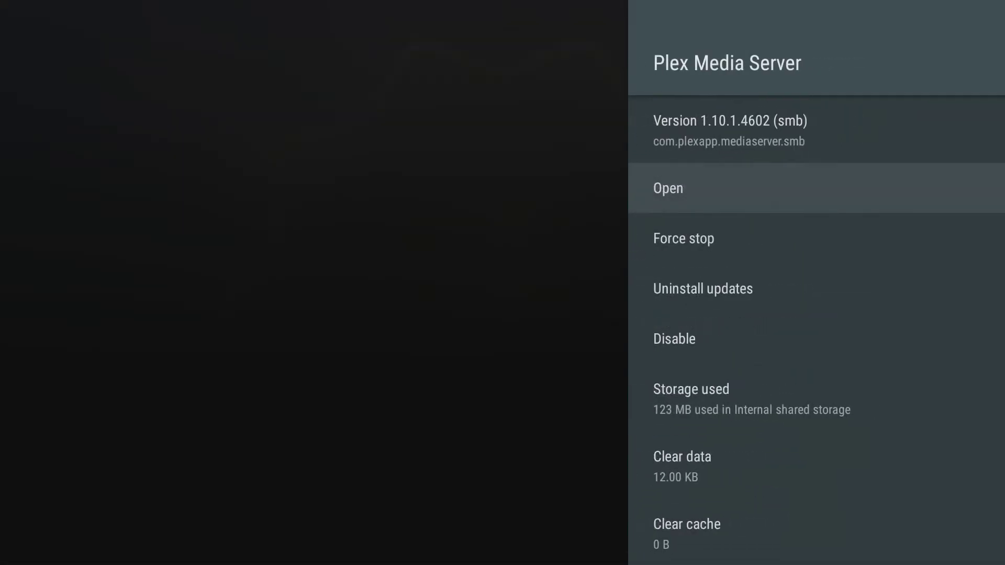
pyautogui.press('Down')
pyautogui.press('Down')
pyautogui.press('Down')
pyautogui.press('Return')
pyautogui.press('Return')
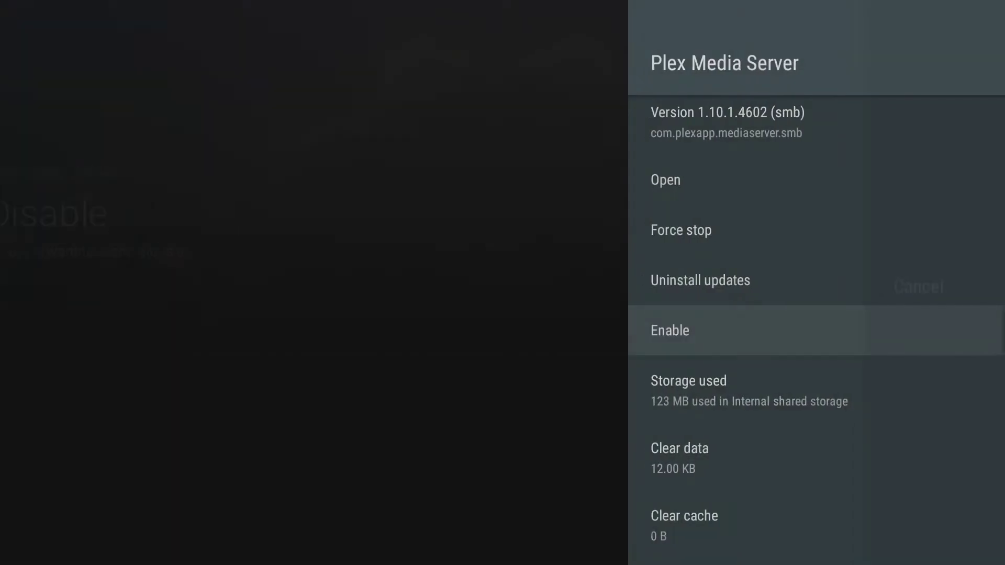
pyautogui.press('Escape')
# - Disable the VUDU app near the end of the apps list and return to the list
pyautogui.press('Down')
pyautogui.press('Down')
pyautogui.press('Down')
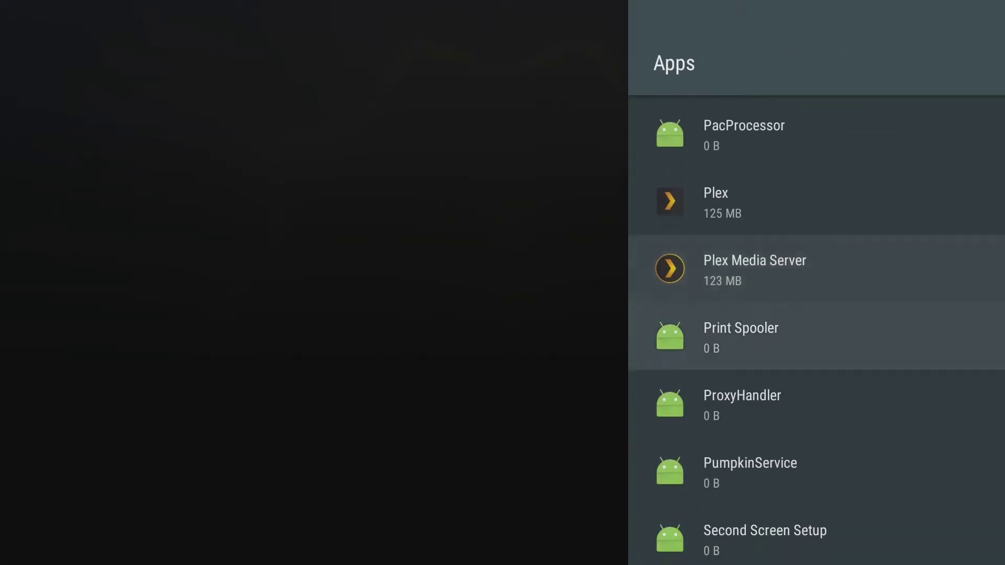
pyautogui.press('Down')
pyautogui.press('Down')
pyautogui.press('Down')
pyautogui.press('Down')
pyautogui.press('Down')
pyautogui.press('Down')
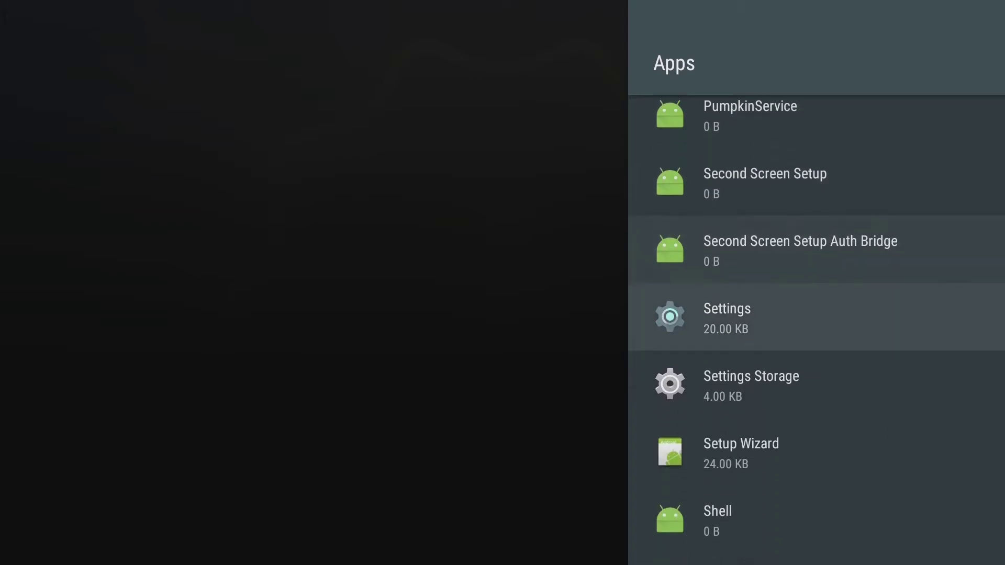
pyautogui.press('Down')
pyautogui.press('Down')
pyautogui.press('Down')
pyautogui.press('Down')
pyautogui.press('Down')
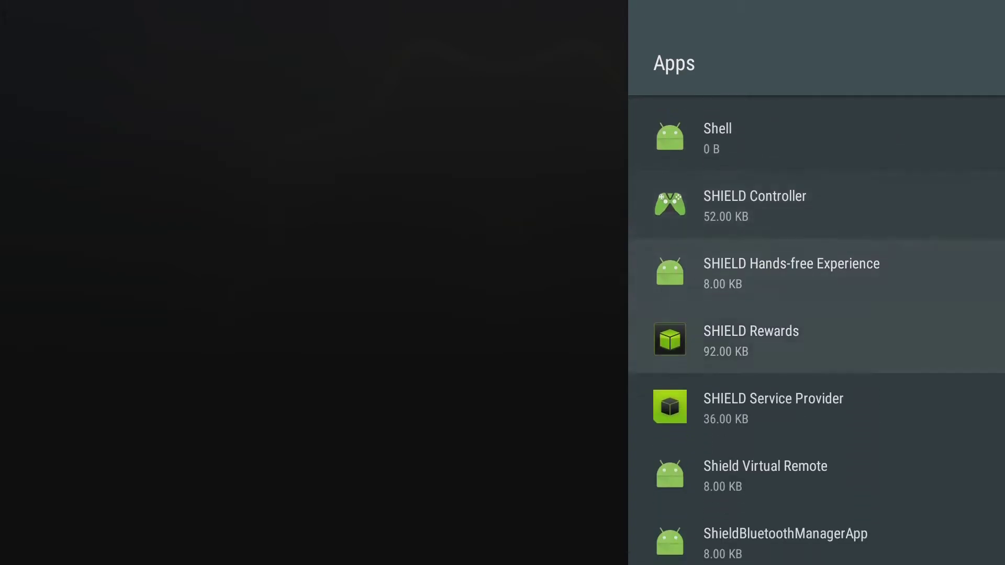
pyautogui.press('Down')
pyautogui.press('Down')
pyautogui.press('Down')
pyautogui.press('Down')
pyautogui.press('Down')
pyautogui.press('Down')
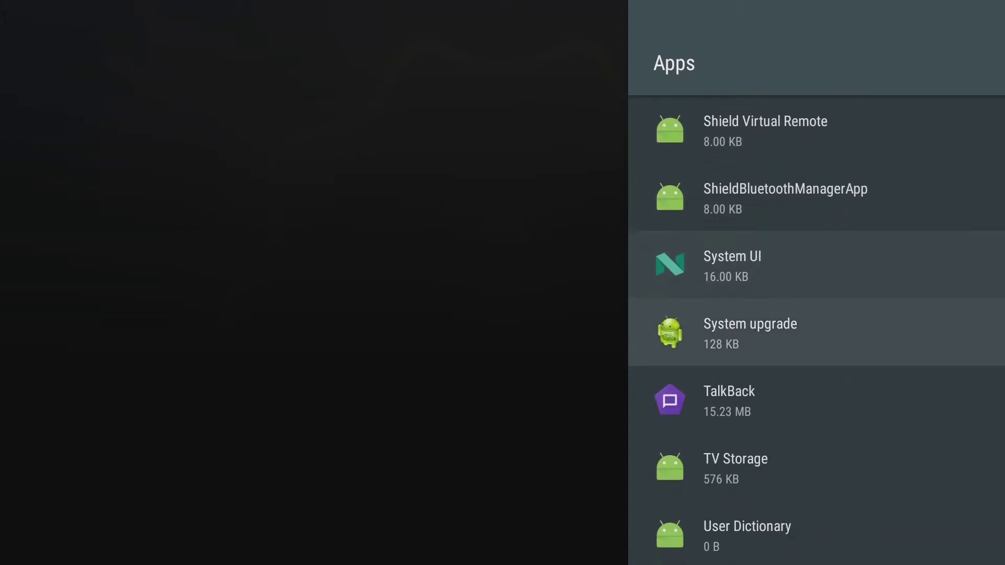
pyautogui.press('Down')
pyautogui.press('Down')
pyautogui.press('Return')
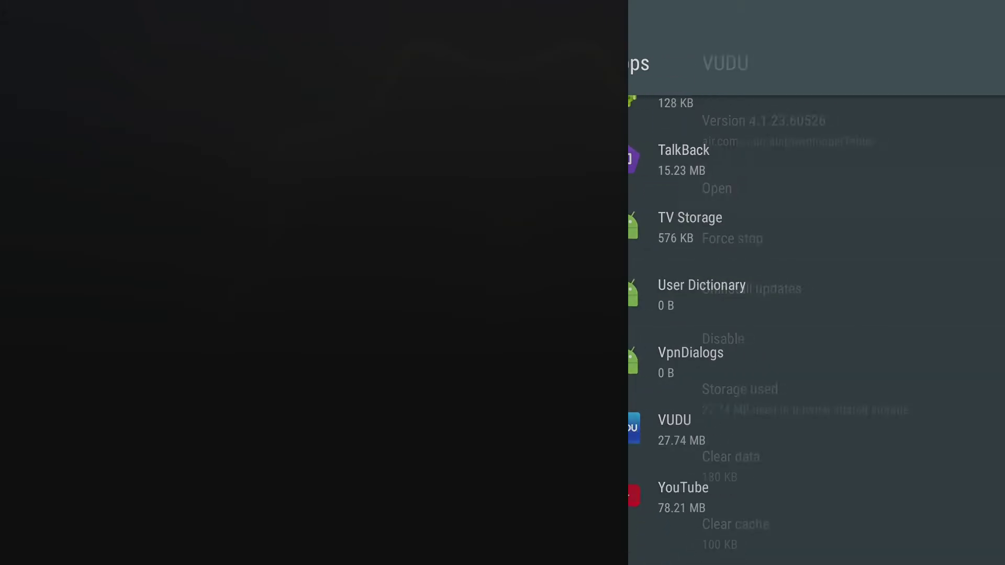
pyautogui.press('Down')
pyautogui.press('Down')
pyautogui.press('Down')
pyautogui.press('Return')
pyautogui.press('Return')
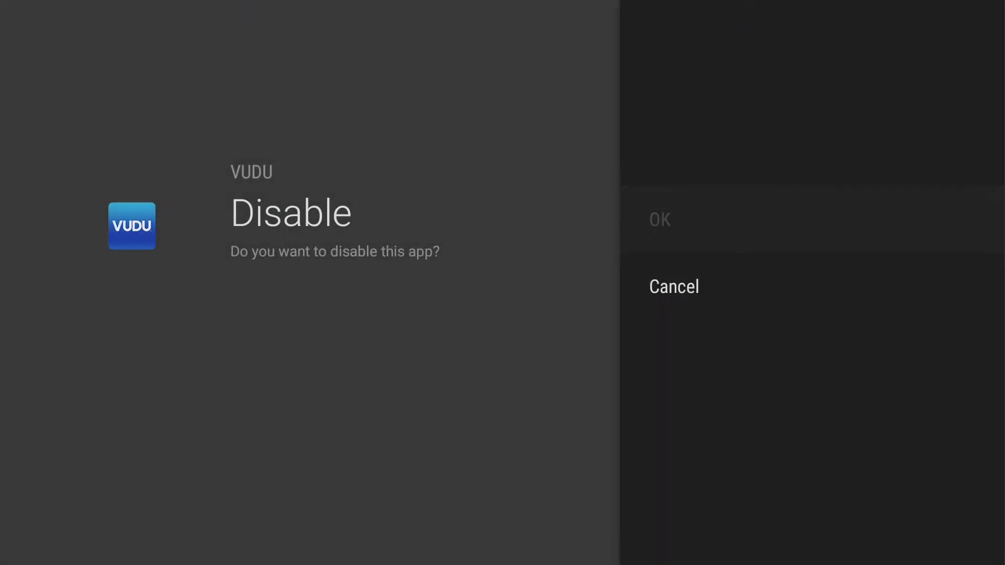
pyautogui.press('Down')
pyautogui.press('Down')
pyautogui.press('Down')
pyautogui.press('Escape')
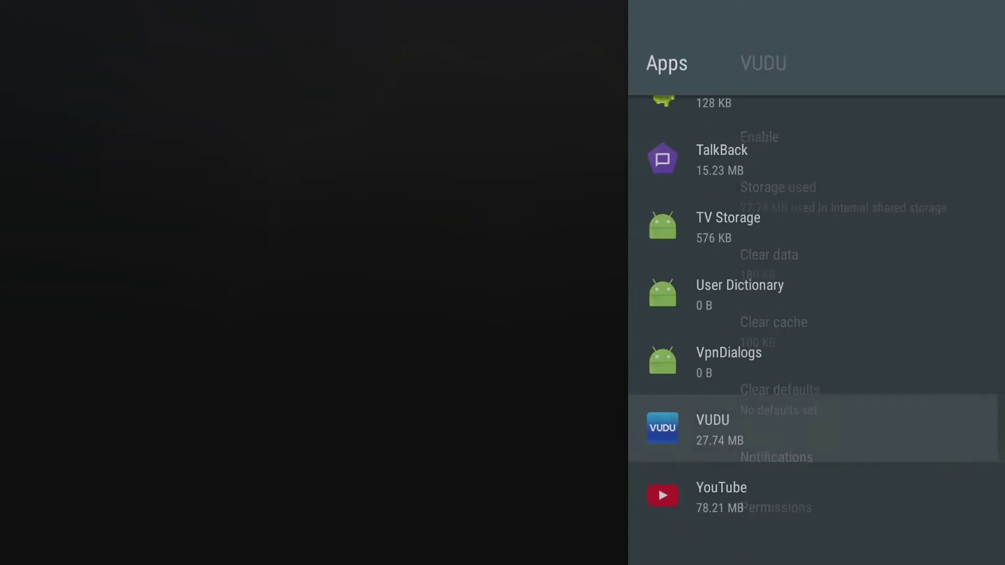
# - Check the end of the apps list for further unwanted apps to disable
pyautogui.press('Down')
pyautogui.press('Up')
pyautogui.press('Up')
pyautogui.press('Up')
pyautogui.press('Up')
pyautogui.press('Up')
pyautogui.press('Up')
pyautogui.press('Up')
pyautogui.press('Up')
pyautogui.press('Up')
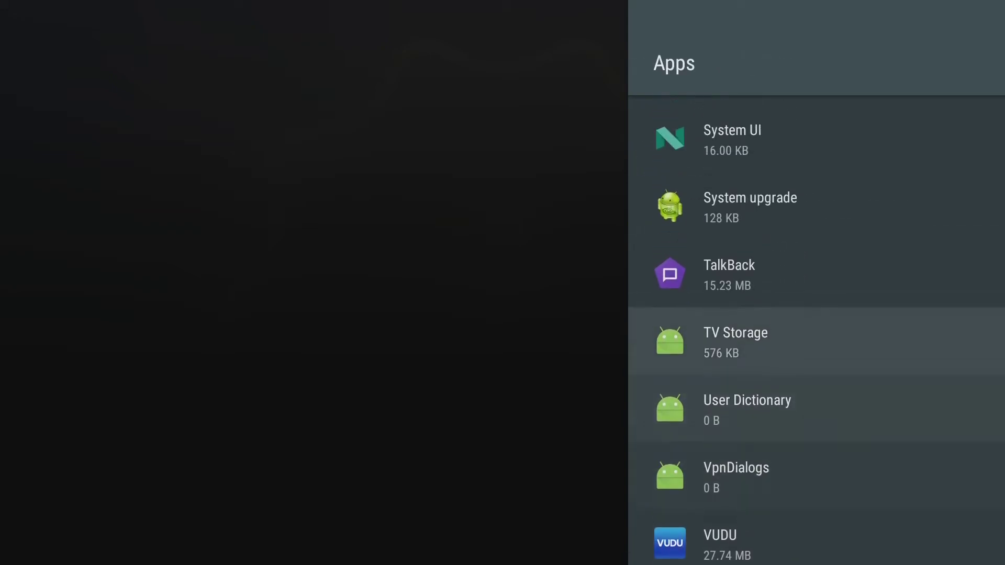
# - Close the device Settings and go to the Apps row of the home screen
pyautogui.press('Escape')
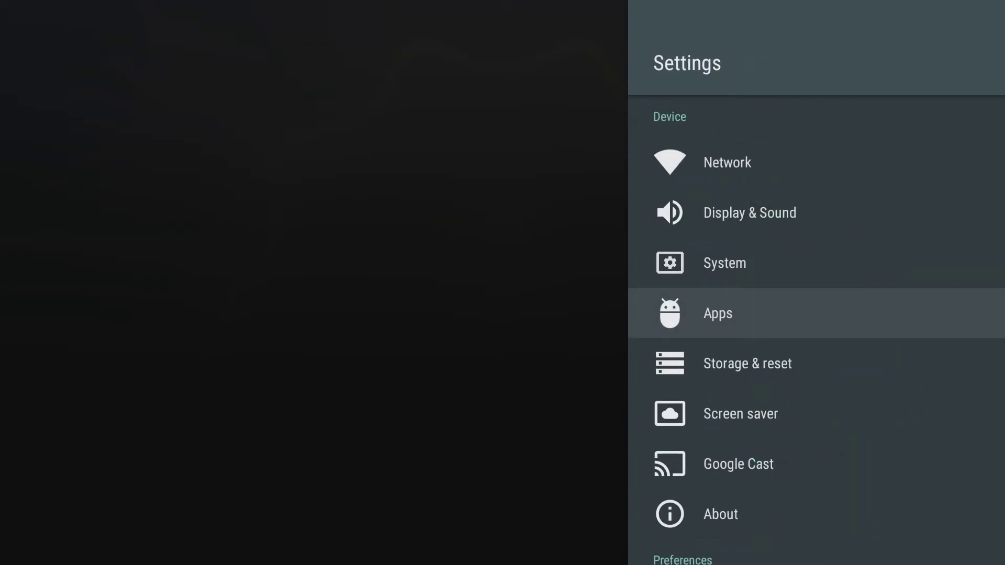
pyautogui.press('Escape')
pyautogui.press('Up')
pyautogui.press('Up')
pyautogui.press('Up')
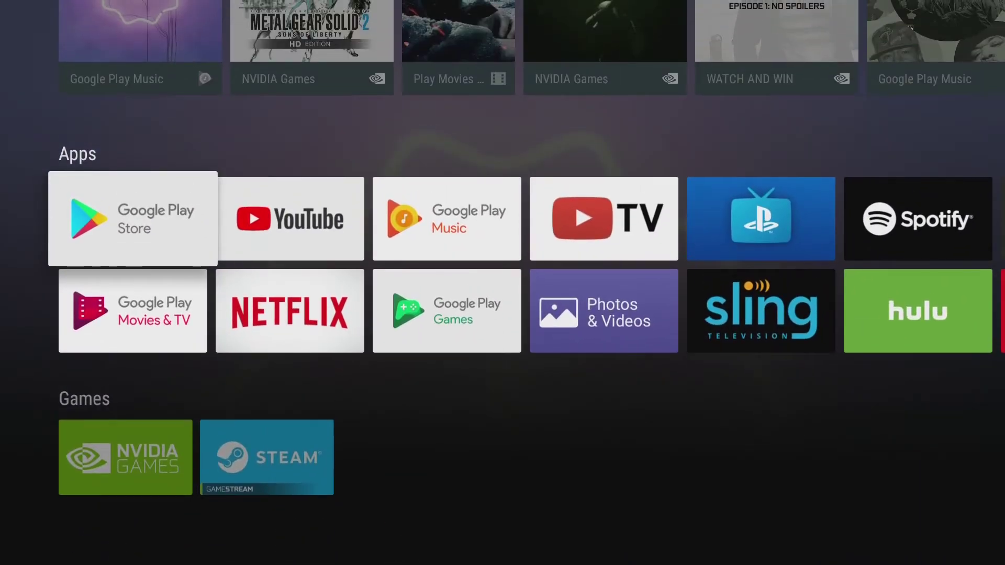
# - Look over the apps that remain on the home screen, ending at the Games row
pyautogui.press('Down')
pyautogui.press('Right')
pyautogui.press('Left')
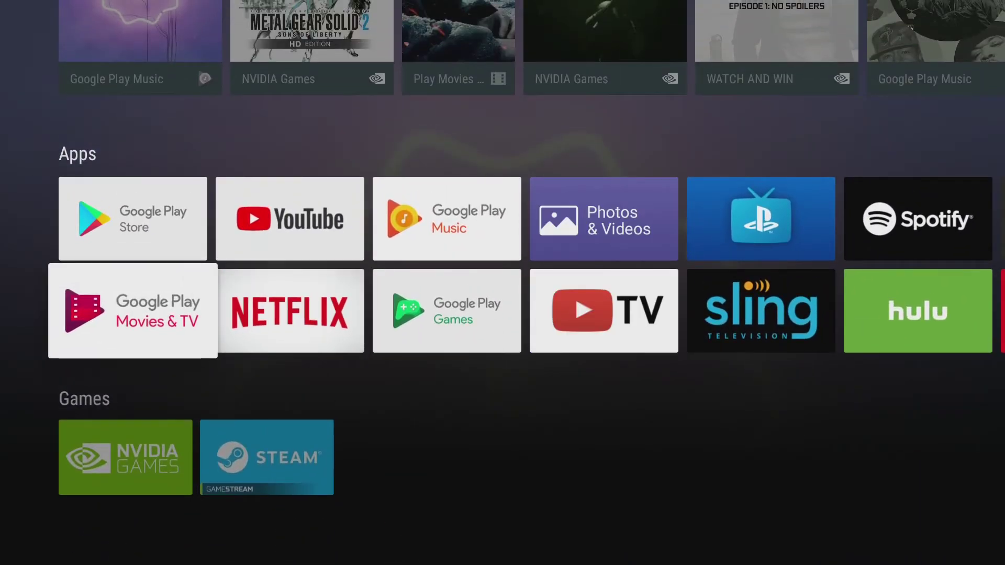
pyautogui.press('Up')
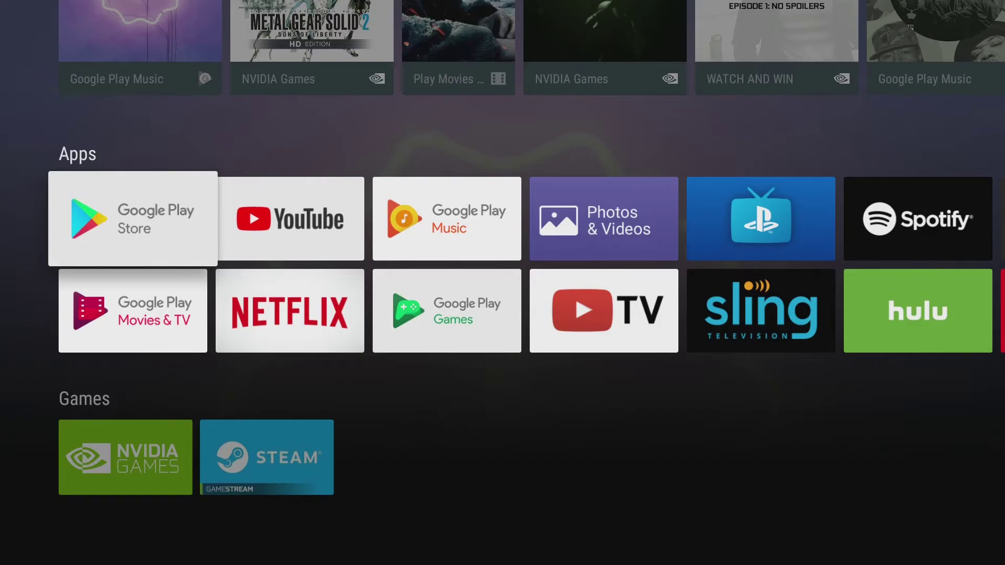
pyautogui.press('Down')
pyautogui.press('Down')
pyautogui.press('Down')
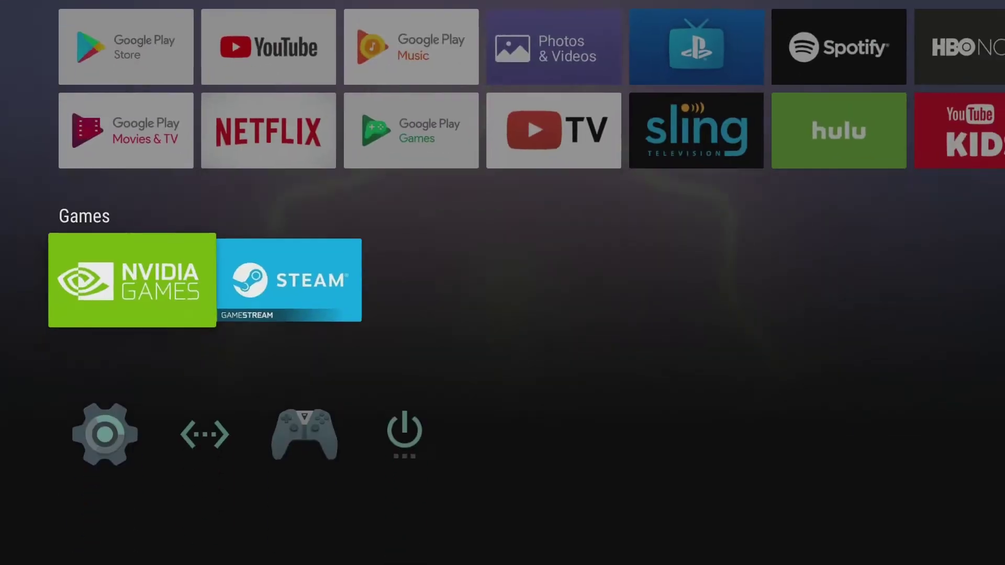
# - Uninstall the YouTube TV app from the Apps section of the home screen
pyautogui.press('Up')
pyautogui.press('Up')
pyautogui.press('Up')
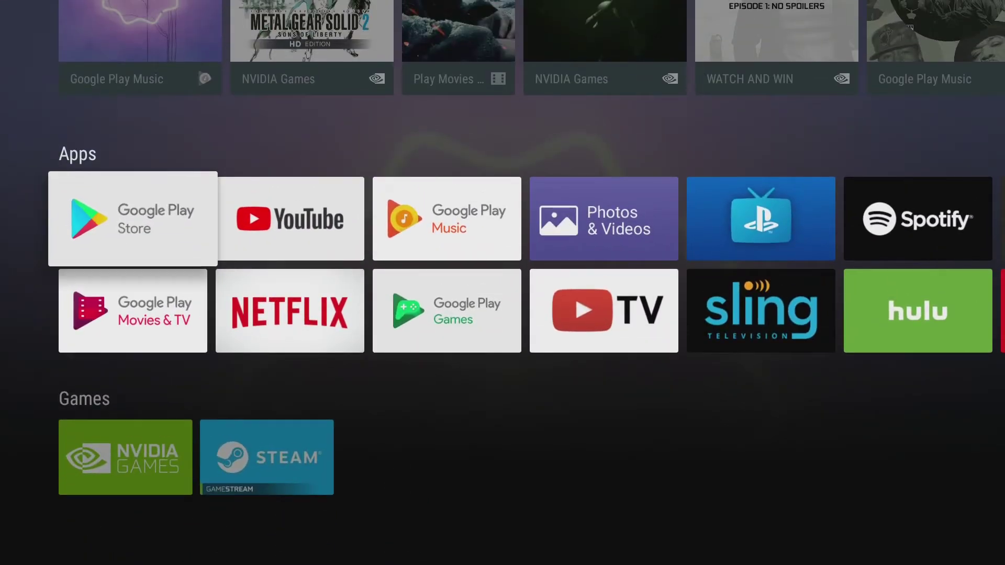
pyautogui.press('Right')
pyautogui.press('Down')
pyautogui.press('Left')
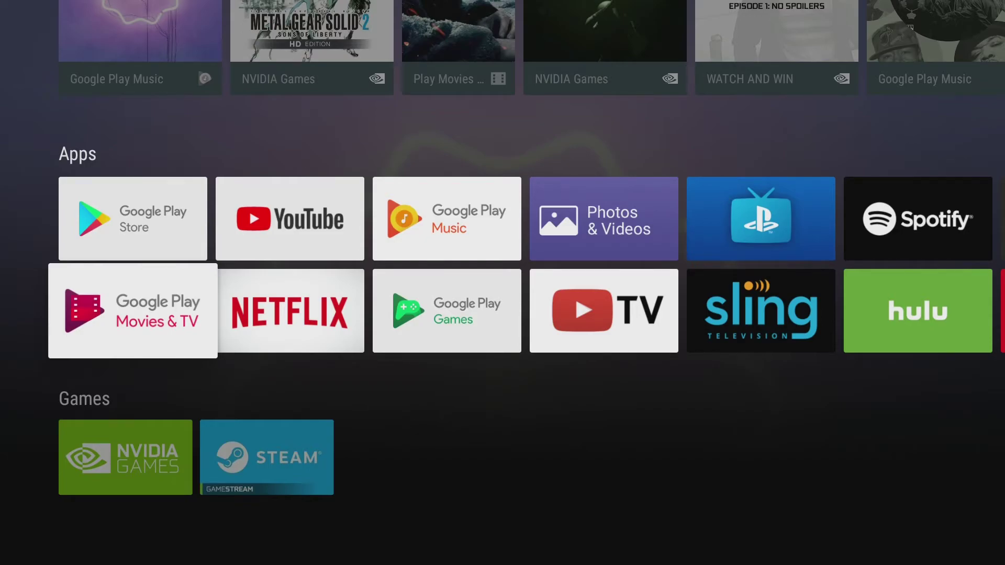
pyautogui.press('Right')
pyautogui.press('Right')
pyautogui.press('Right')
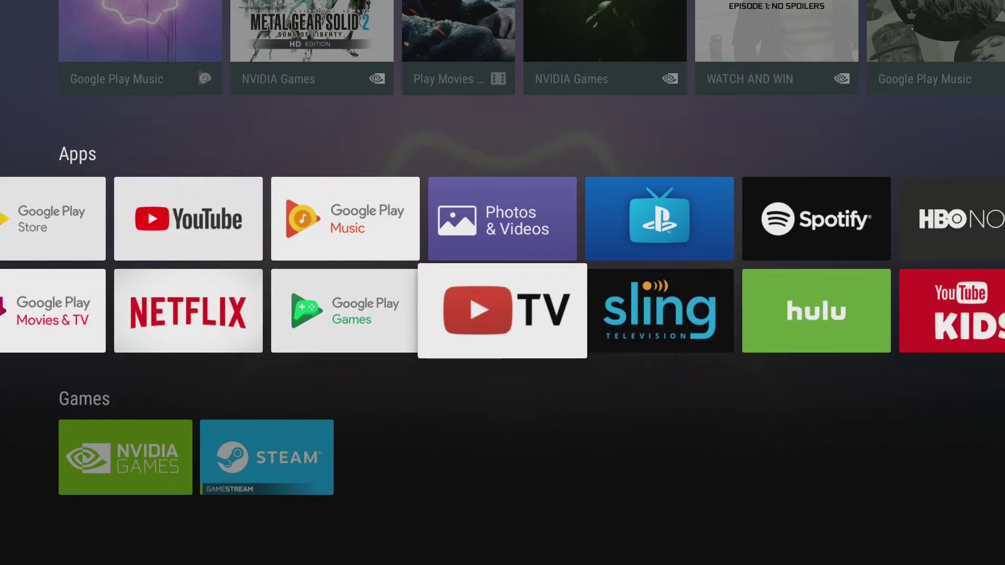
pyautogui.press('Return')
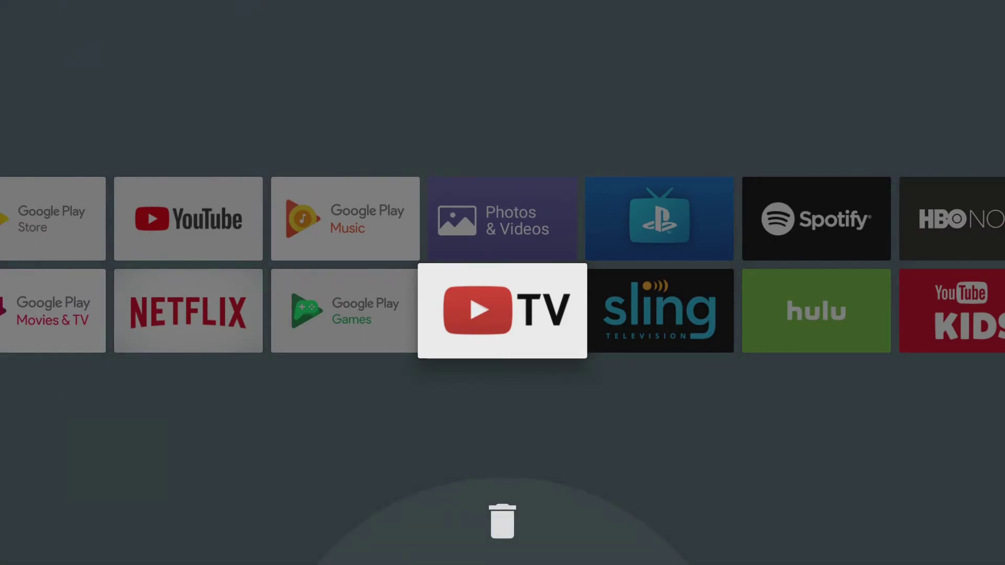
pyautogui.press('Down')
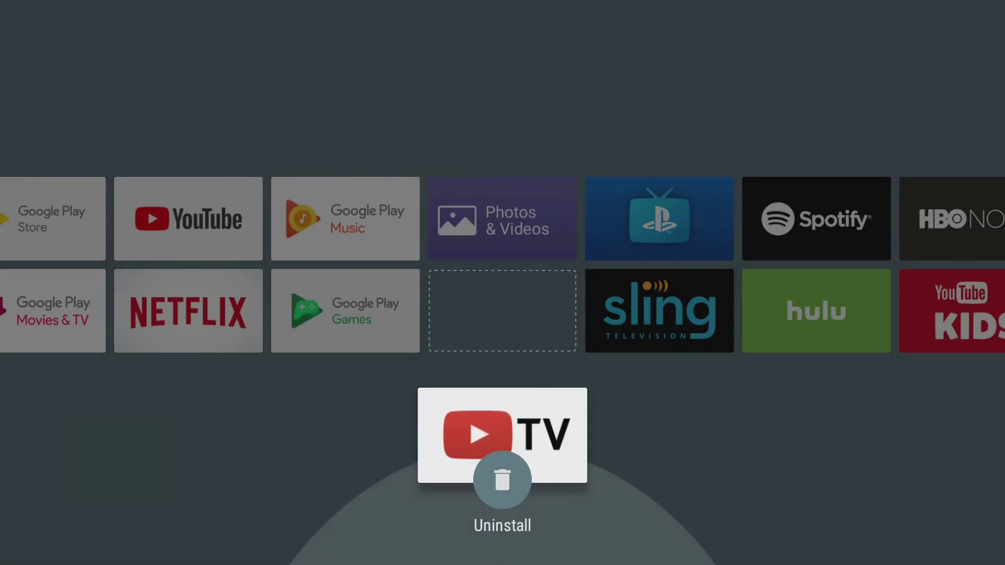
pyautogui.press('Return')
pyautogui.press('Right')
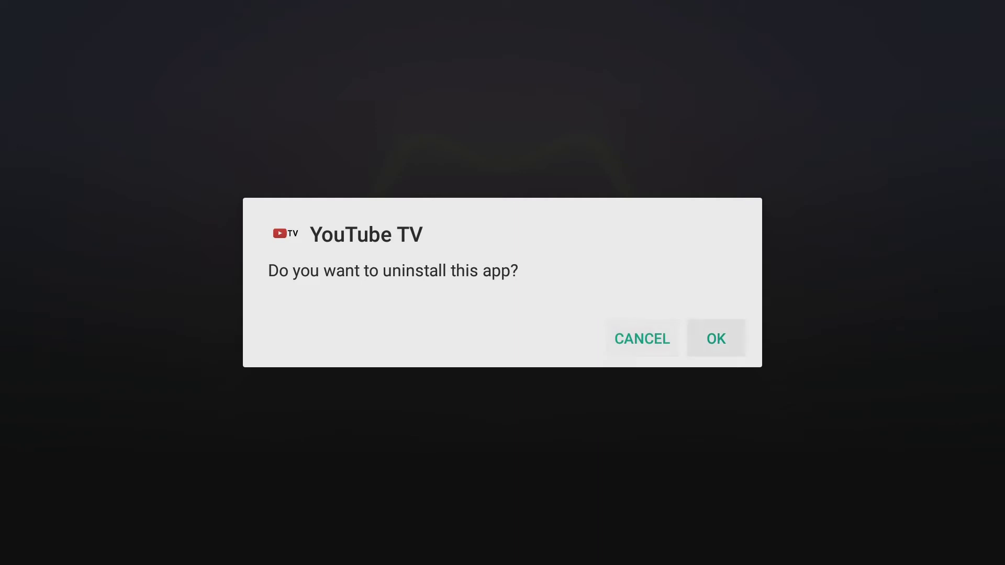
pyautogui.press('Return')
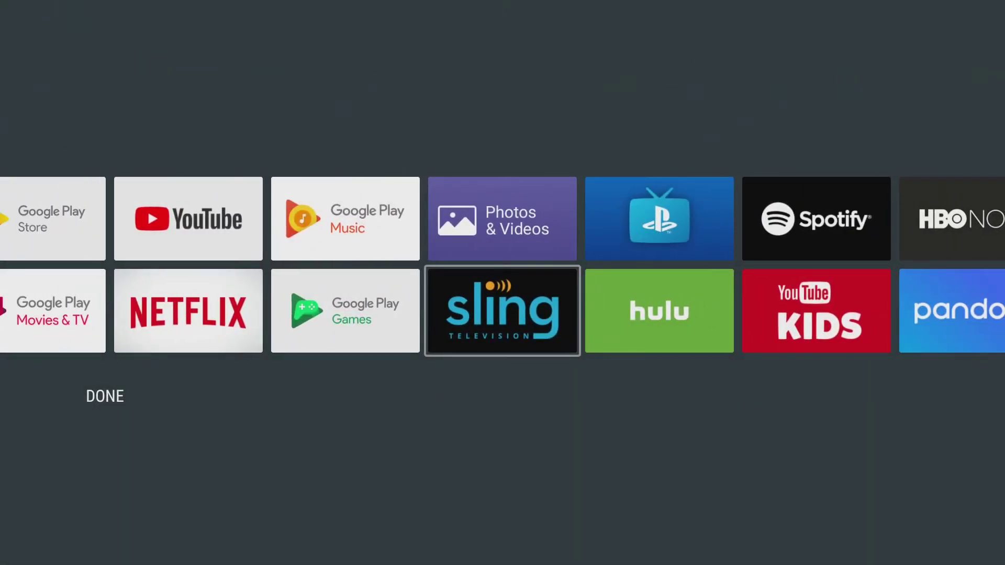
# - Uninstall the Sling app and confirm its removal
pyautogui.press('Return')
pyautogui.press('Down')
pyautogui.press('Return')
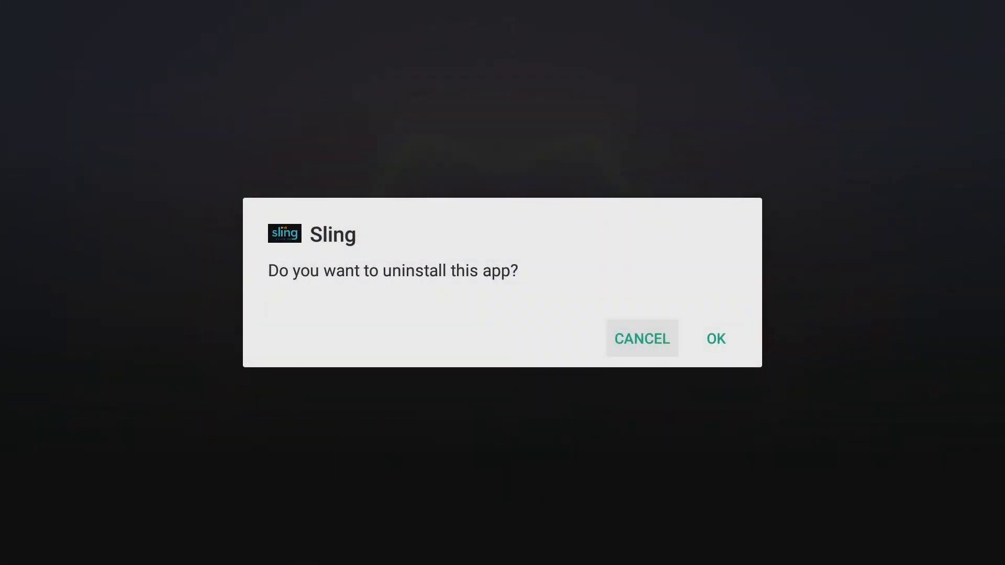
pyautogui.press('Right')
pyautogui.press('Return')
# - Uninstall the PlayStation TV app located before Spotify
pyautogui.press('Up')
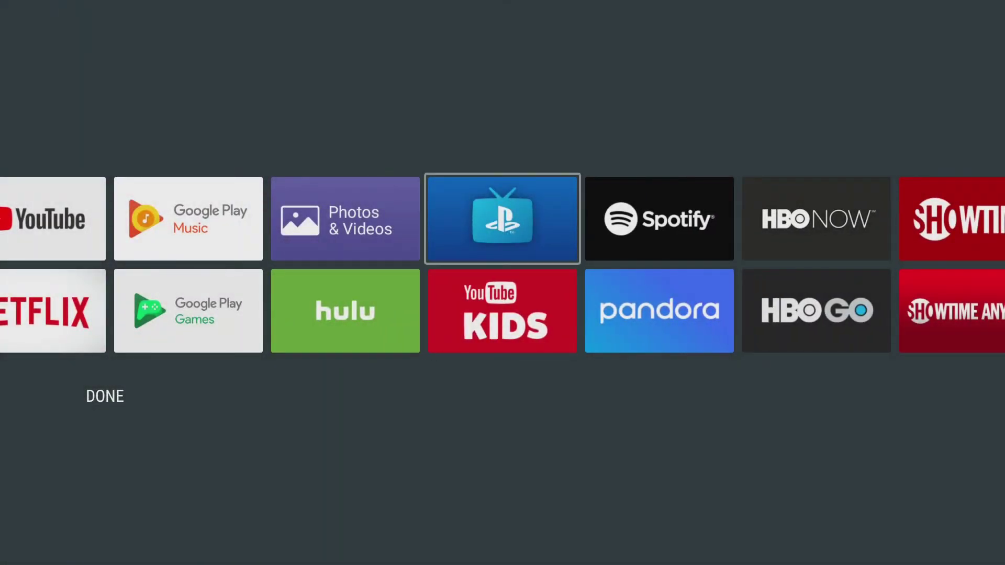
pyautogui.press('Return')
pyautogui.press('Down')
pyautogui.press('Down')
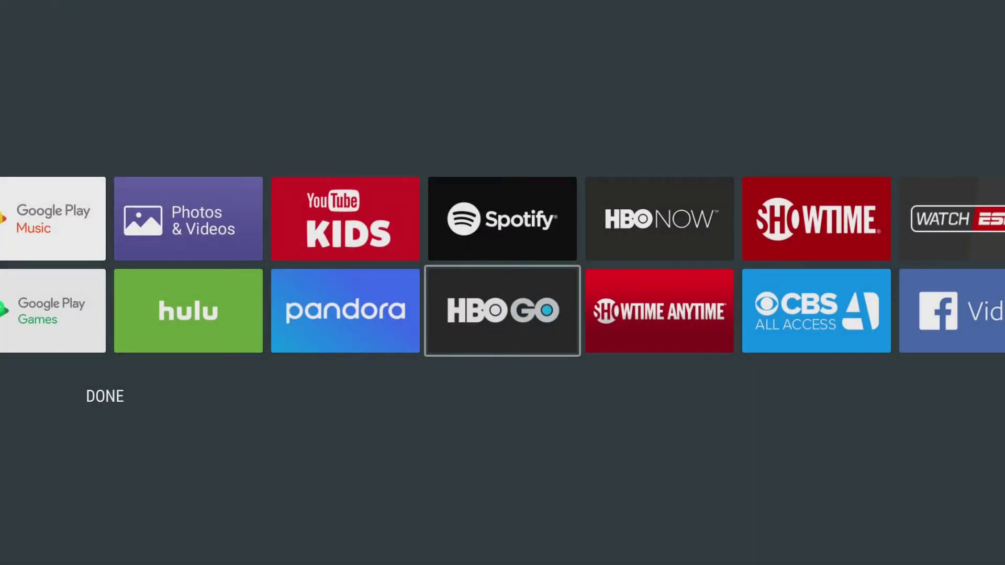
# - Uninstall the Showtime Anytime app located between HBO GO and CBS All Access
pyautogui.press('Right')
pyautogui.press('Return')
pyautogui.press('Down')
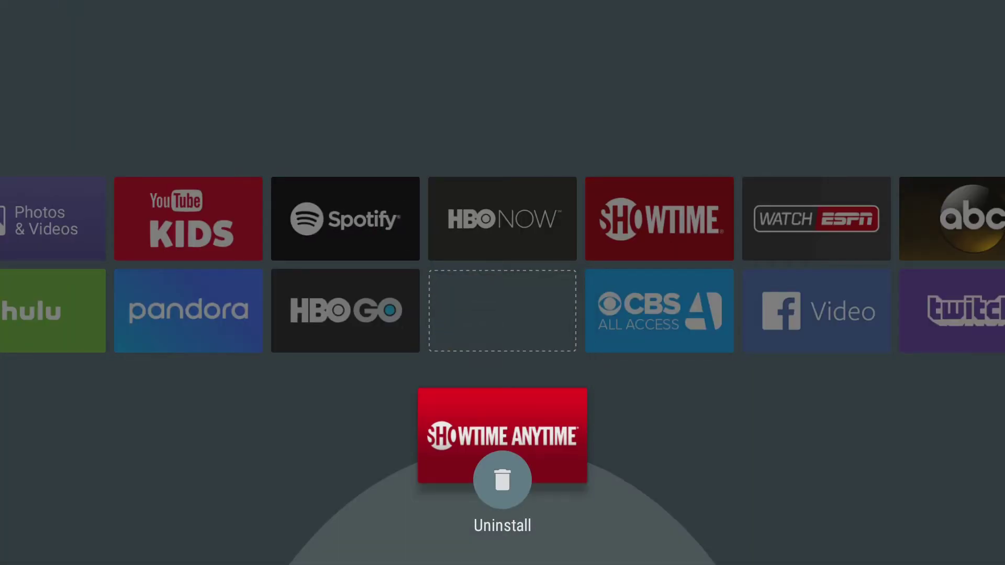
pyautogui.press('Return')
pyautogui.press('Right')
pyautogui.press('Return')
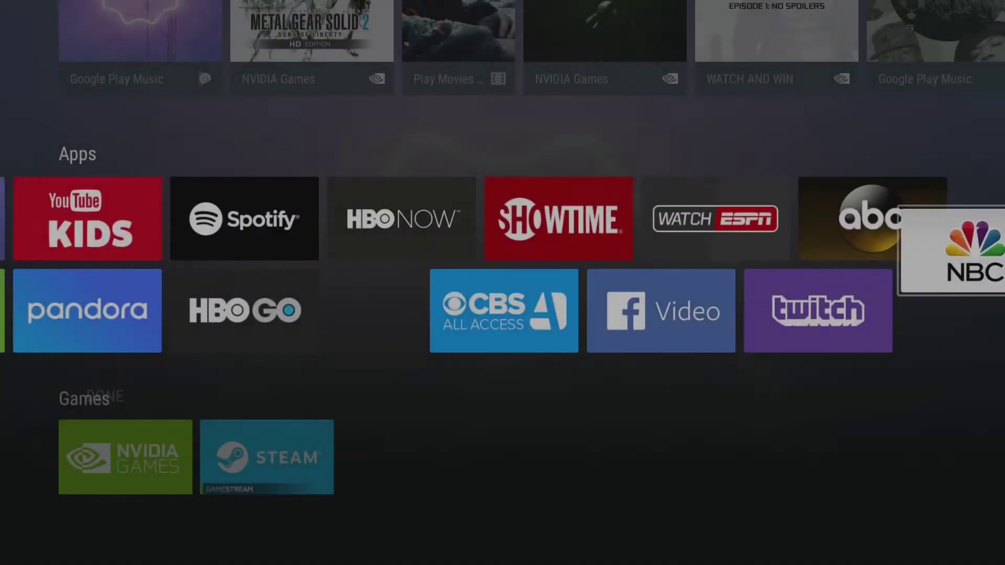
# - Uninstall the Watch ESPN app and confirm its removal
pyautogui.press('Left')
pyautogui.press('Left')
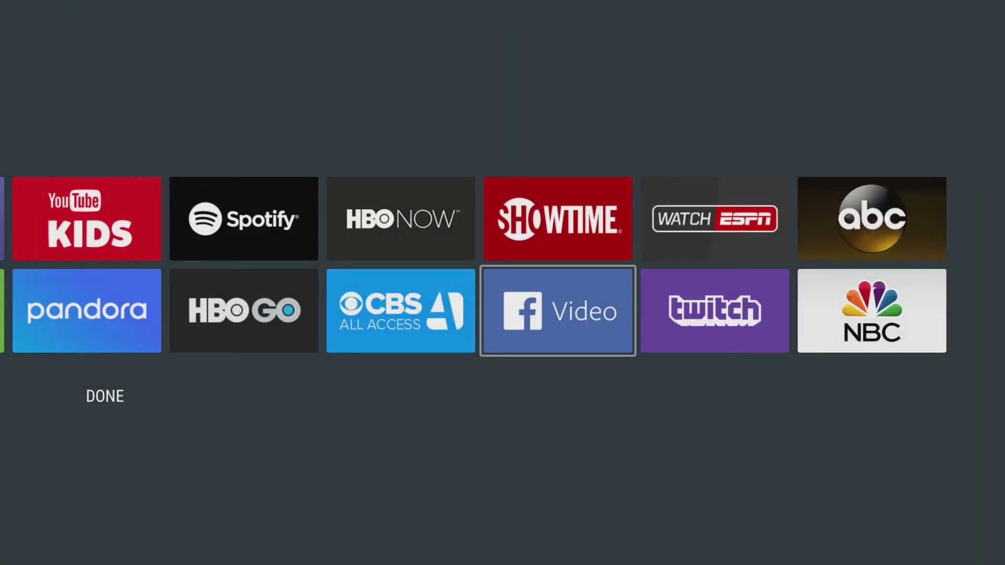
pyautogui.press('Up')
pyautogui.press('Right')
pyautogui.press('Return')
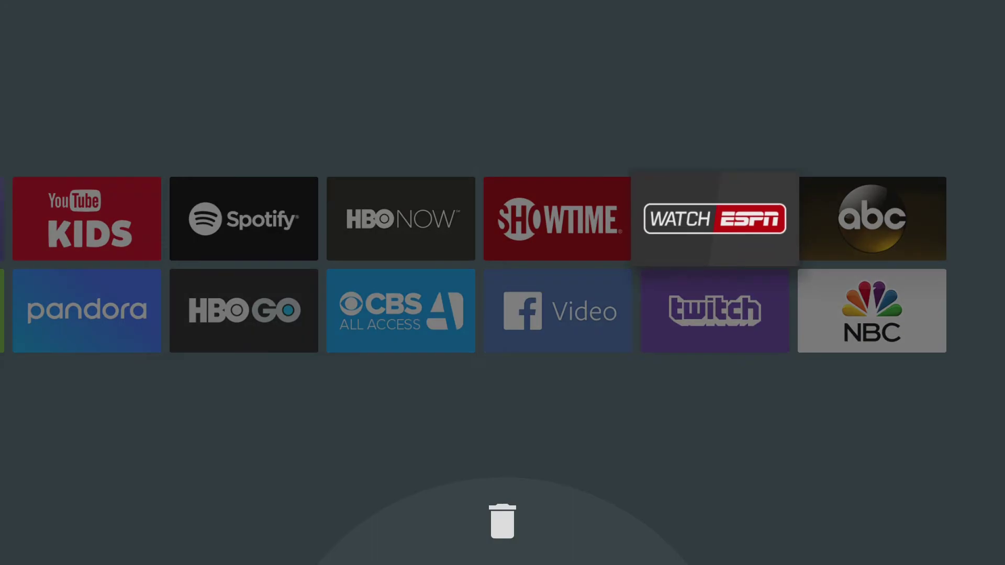
pyautogui.press('Down')
pyautogui.press('Down')
pyautogui.press('Return')
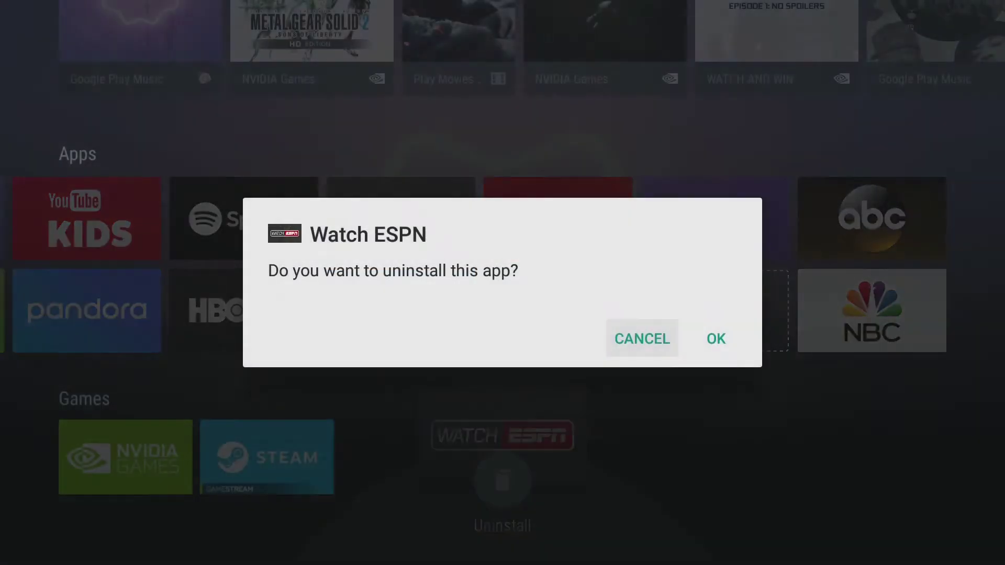
pyautogui.press('Right')
pyautogui.press('Return')
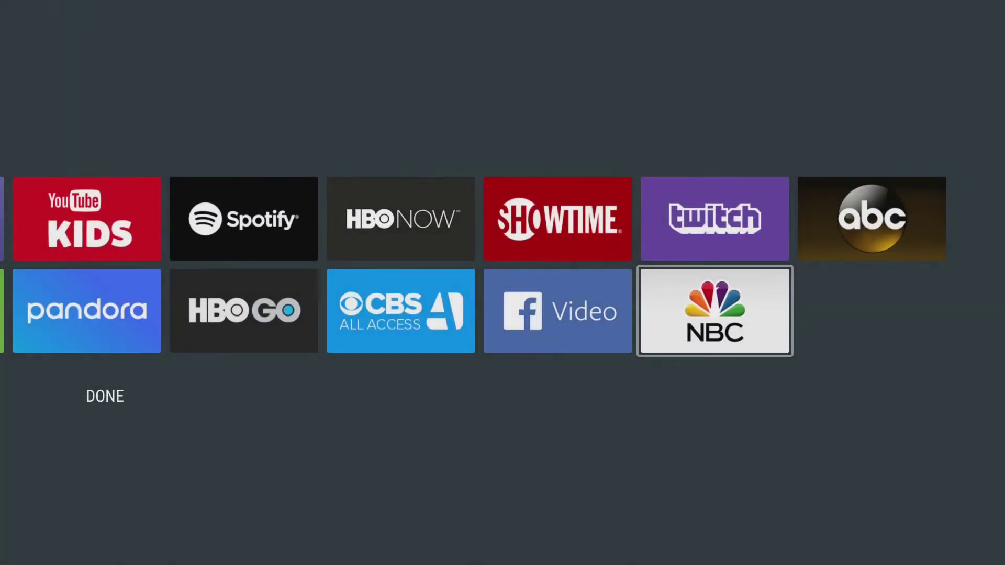
# - Uninstall the Showtime app and confirm its removal
pyautogui.press('Up')
pyautogui.press('Left')
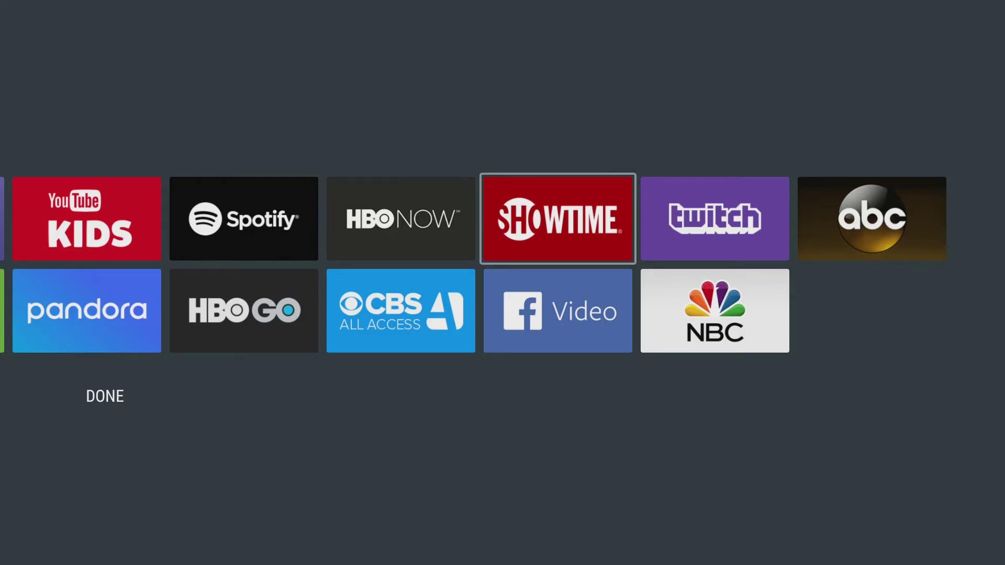
pyautogui.press('Return')
pyautogui.press('Down')
pyautogui.press('Down')
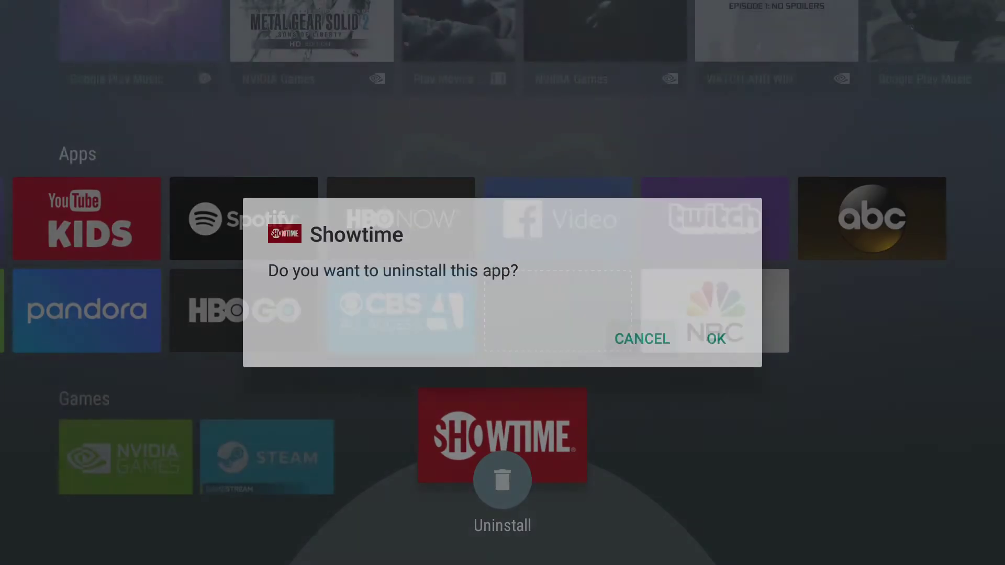
pyautogui.press('Right')
pyautogui.press('Return')
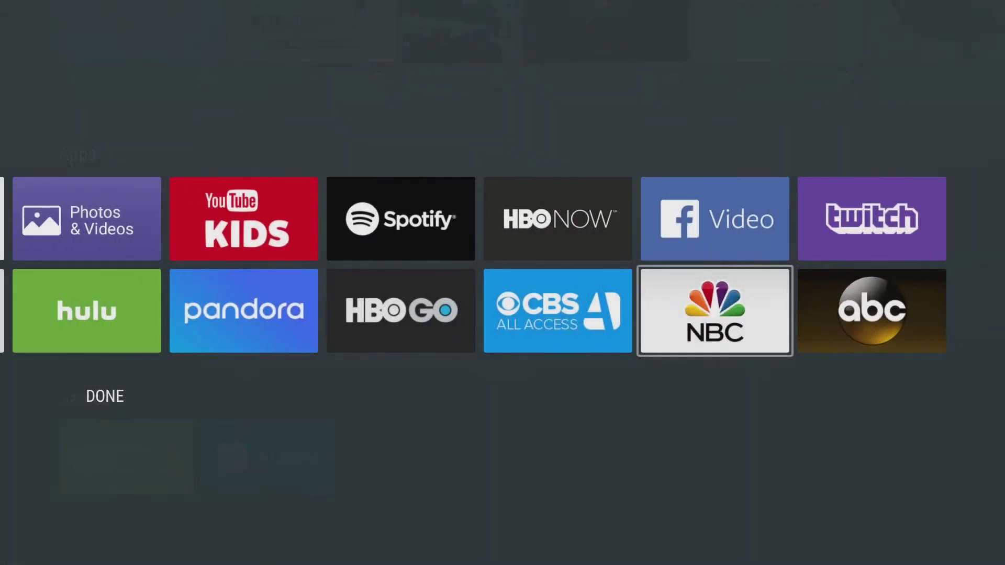
# - Uninstall the Facebook Video app and confirm its removal
pyautogui.press('Up')
pyautogui.press('Left')
pyautogui.press('Right')
pyautogui.press('Return')
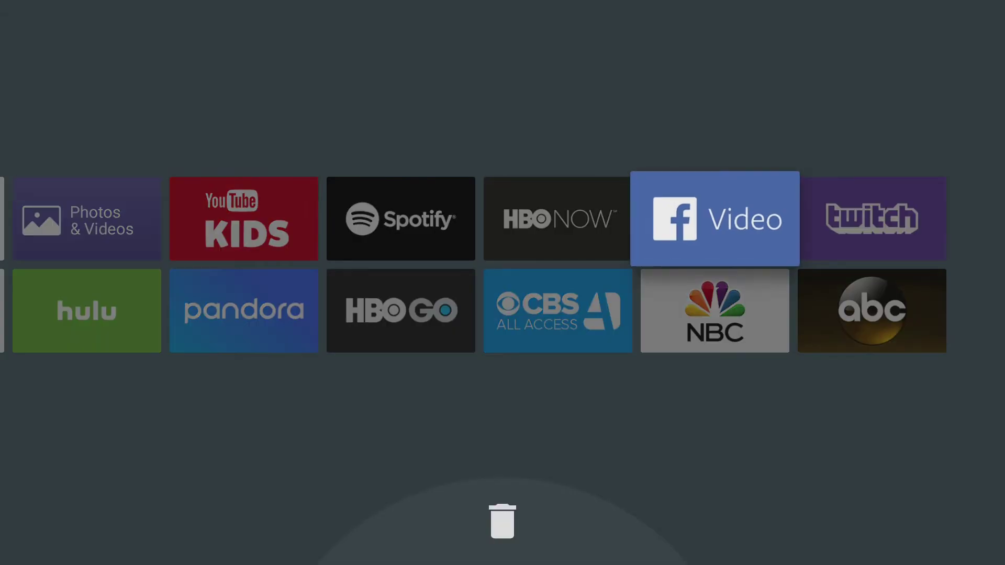
pyautogui.press('Down')
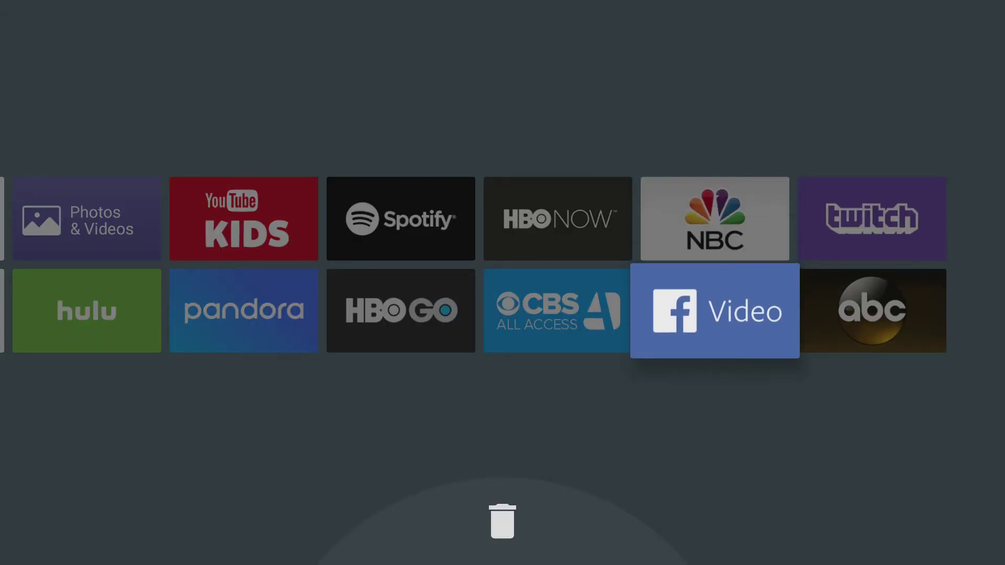
pyautogui.press('Down')
pyautogui.press('Right')
pyautogui.press('Return')
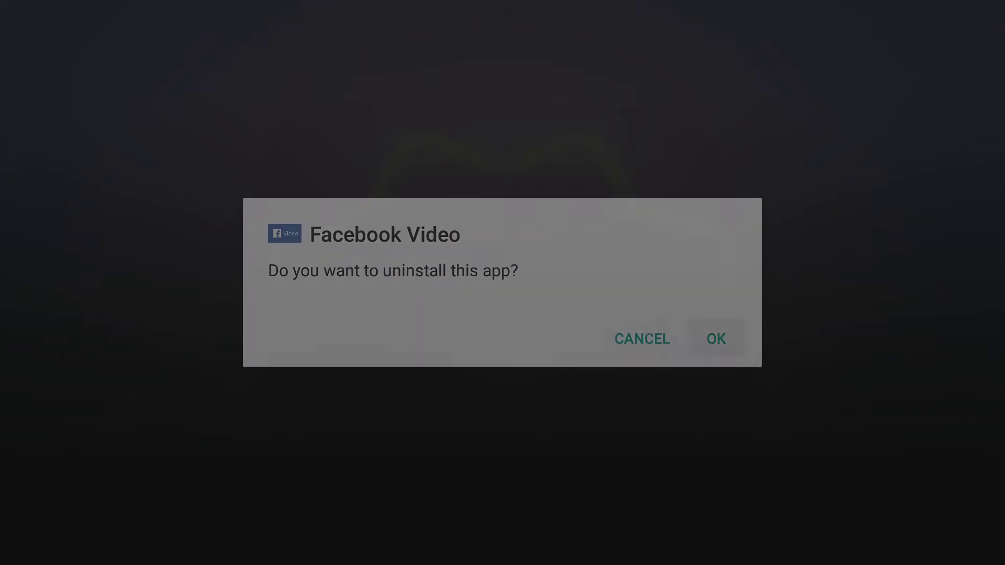
# - Uninstall the CBS All Access app located next to HBO GO
pyautogui.press('Left')
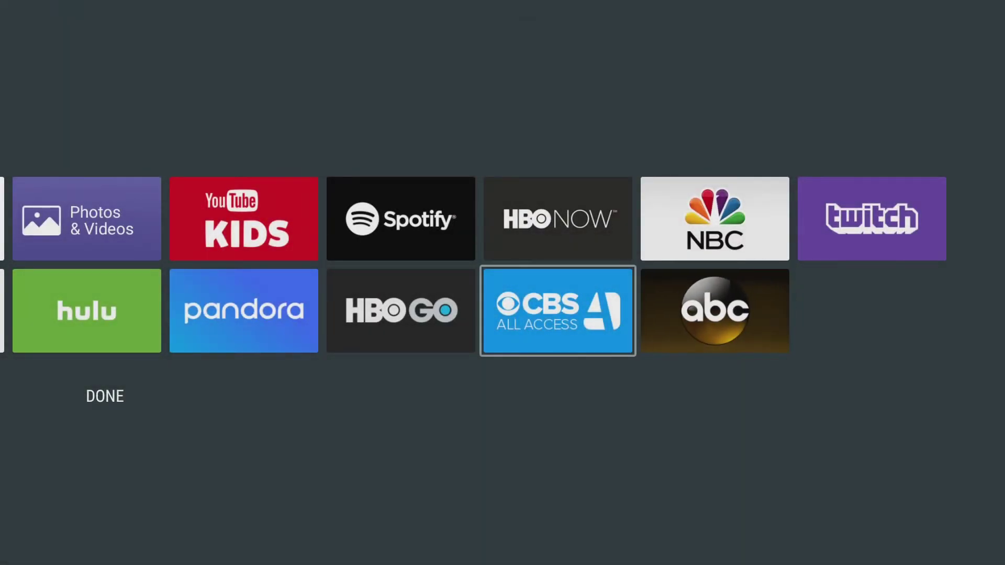
pyautogui.press('Down')
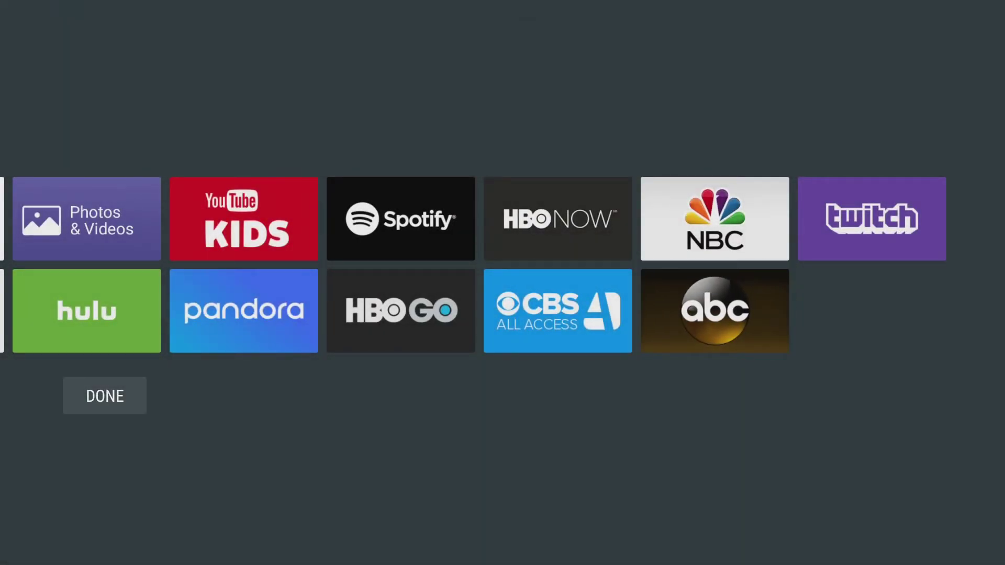
pyautogui.press('Up')
pyautogui.press('Return')
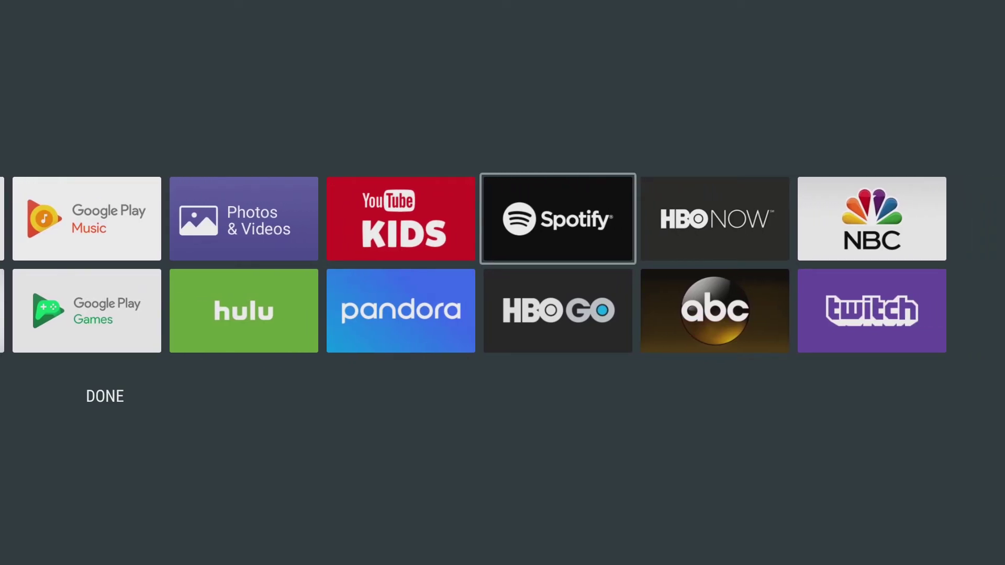
# - Uninstall the Spotify app located between YouTube Kids and HBO NOW
pyautogui.press('Return')
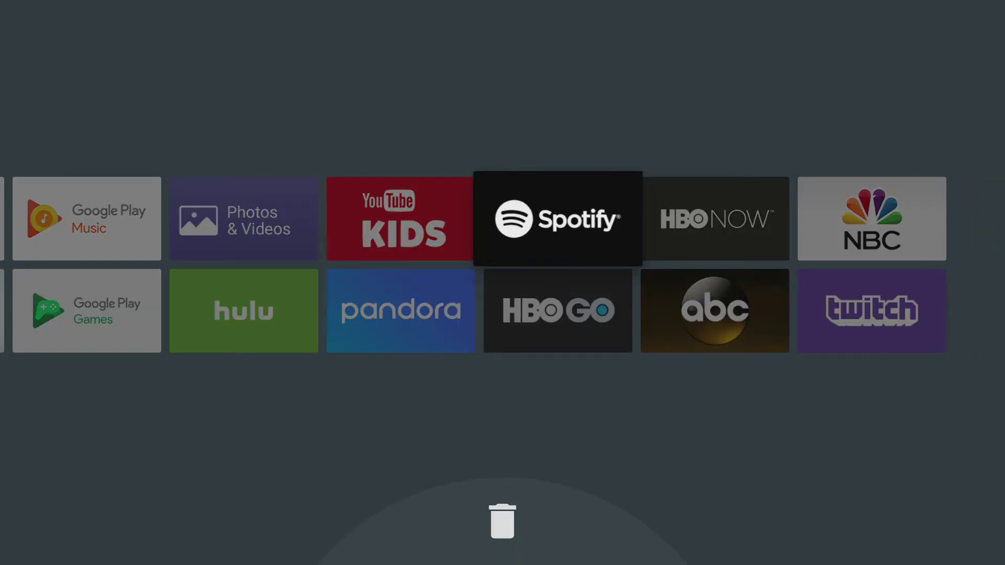
pyautogui.press('Down')
pyautogui.press('Down')
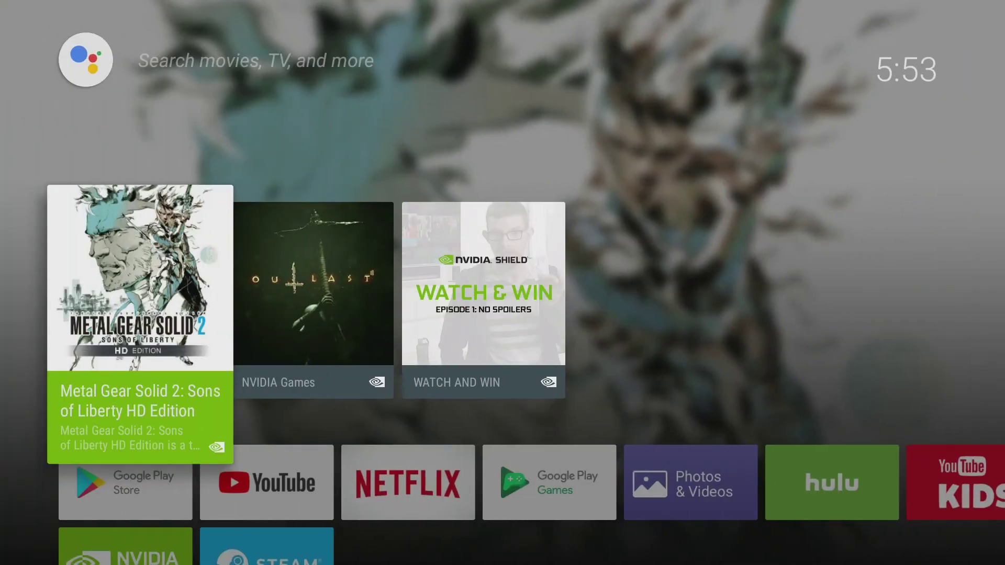
# - Look over the remaining apps in the Apps row up to Twitch and return to Google Play Store
pyautogui.press('Down')
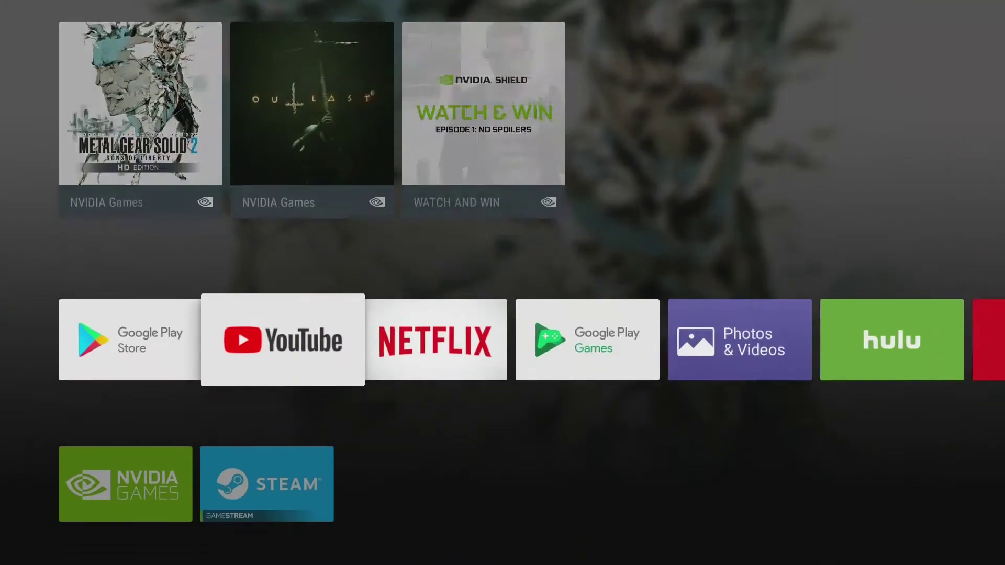
pyautogui.press('Left')
pyautogui.press('Right')
pyautogui.press('Right')
pyautogui.press('Right')
pyautogui.press('Right')
pyautogui.press('Right')
pyautogui.press('Right')
pyautogui.press('Right')
pyautogui.press('Right')
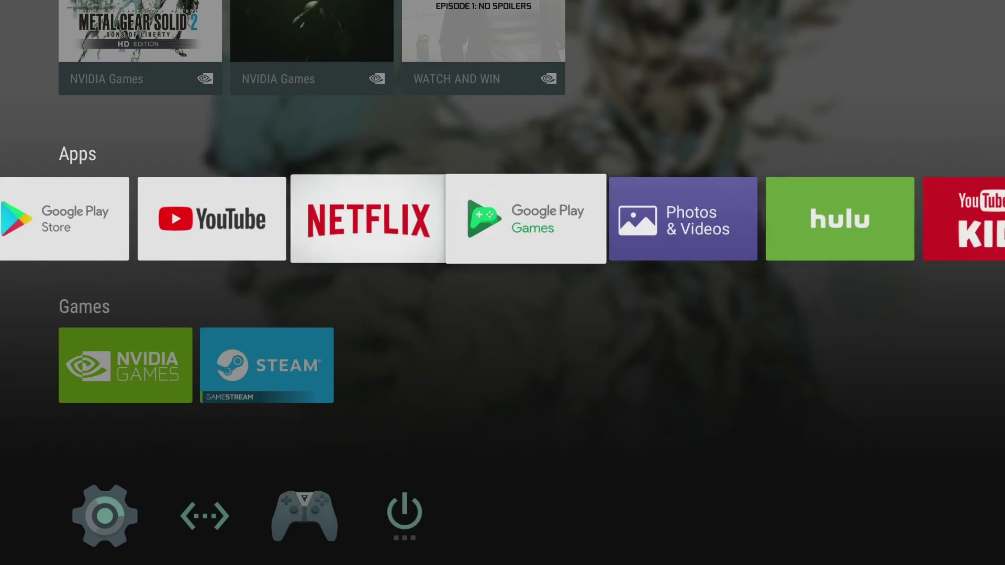
pyautogui.press('Left')
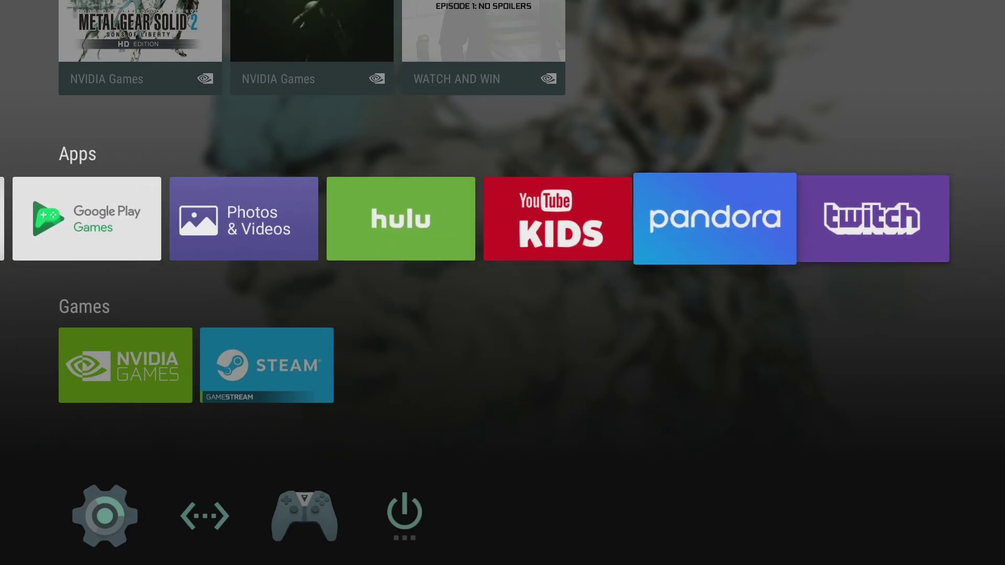
pyautogui.press('Left')
pyautogui.press('Left')
pyautogui.press('Left')
pyautogui.press('Left')
pyautogui.press('Left')
pyautogui.press('Left')
pyautogui.press('Left')
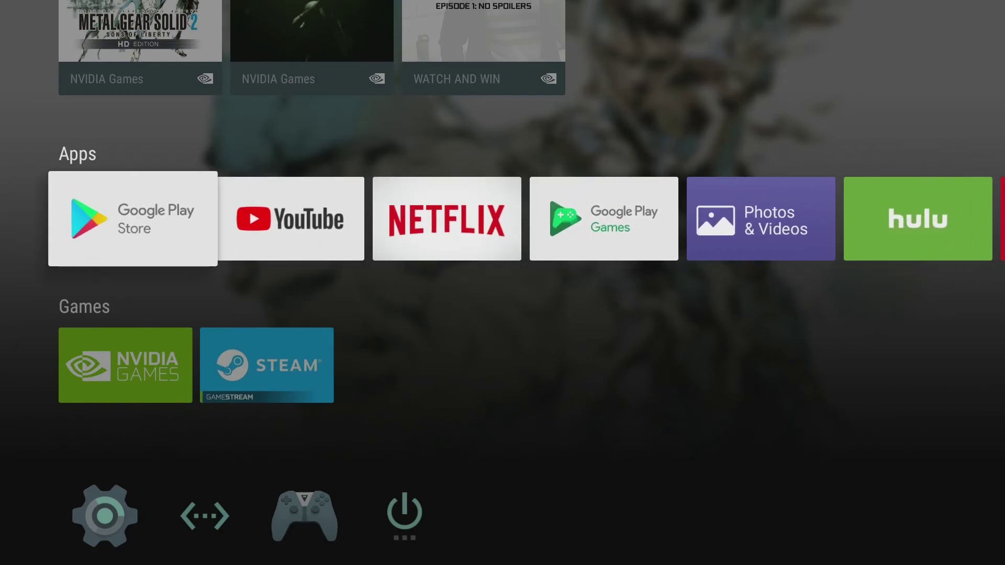
# - Move the Google Play Store app to second place in the Apps row, directly after YouTube
pyautogui.press('Return')
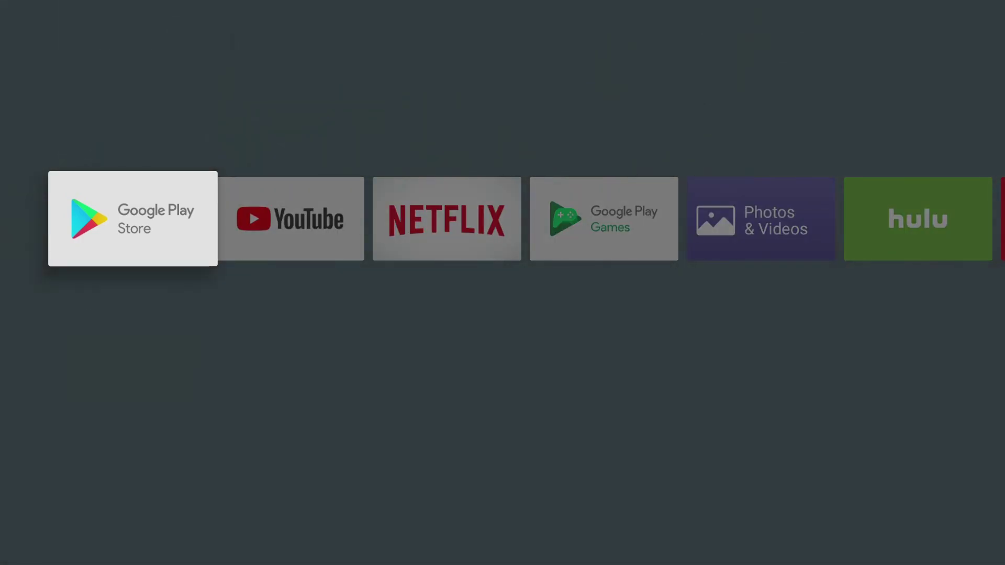
pyautogui.press('Right')
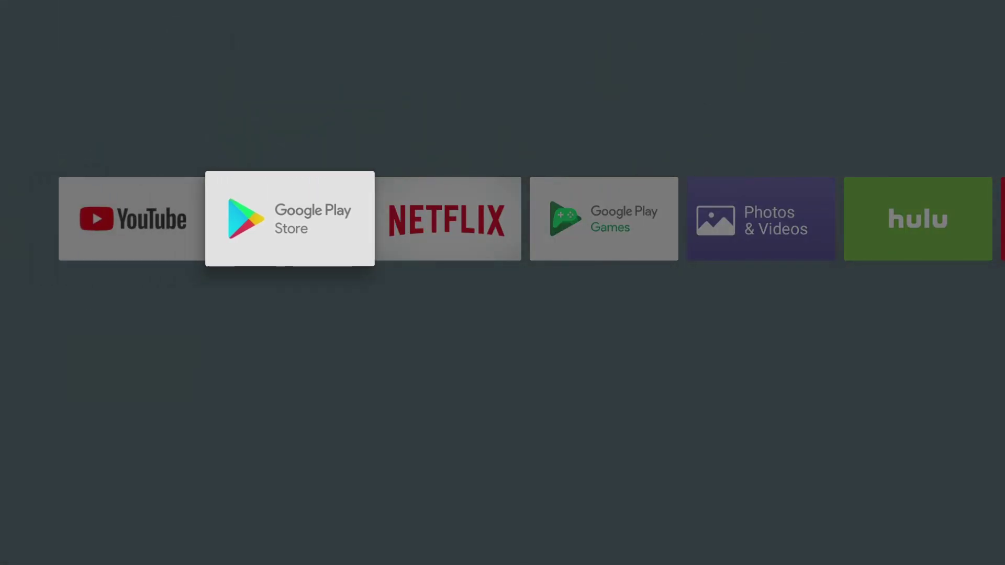
pyautogui.press('Right')
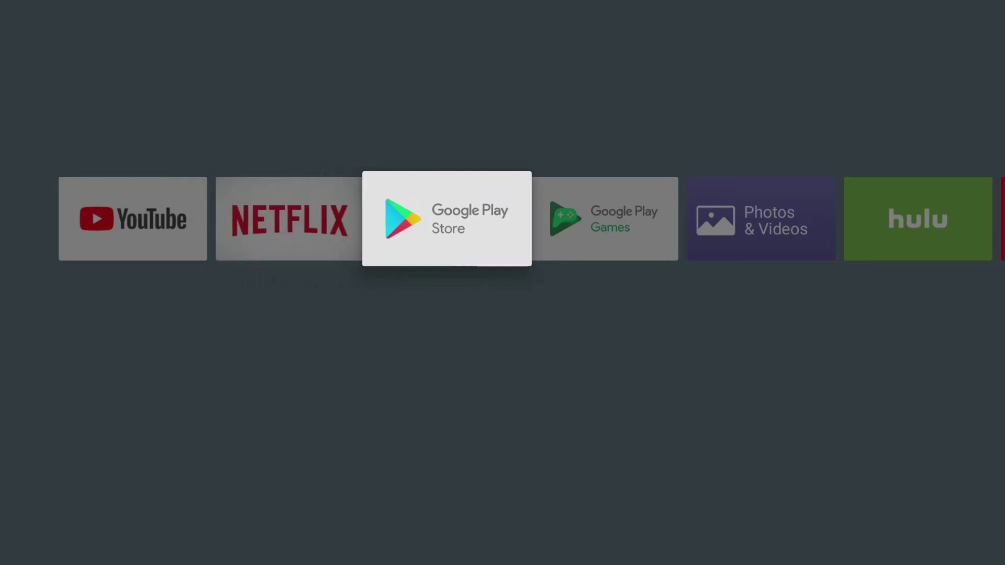
pyautogui.press('Left')
pyautogui.press('Return')
# - Move the Hulu app to second place in the Apps row, directly after YouTube
pyautogui.press('Right')
pyautogui.press('Right')
pyautogui.press('Right')
pyautogui.press('Right')
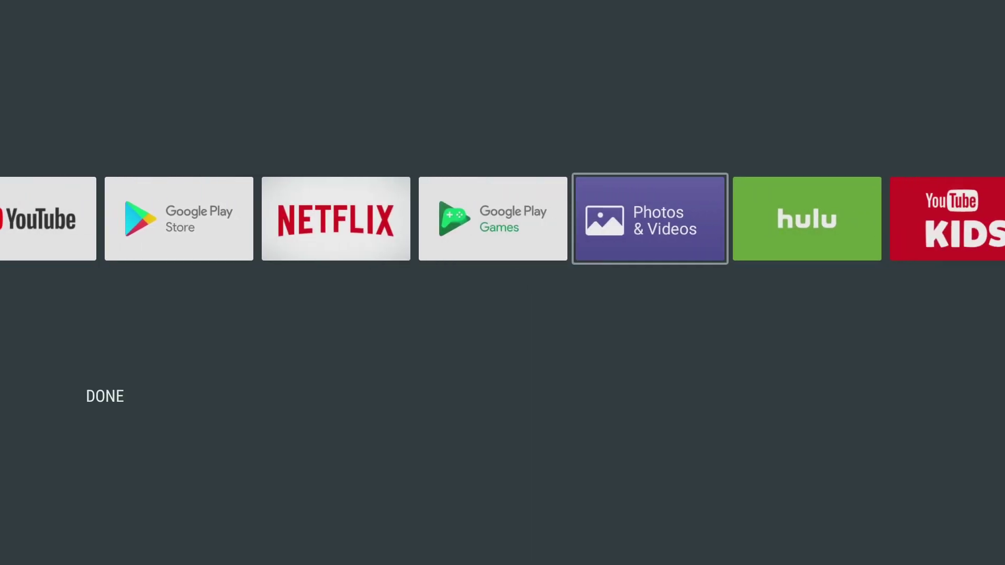
pyautogui.press('Return')
pyautogui.press('Left')
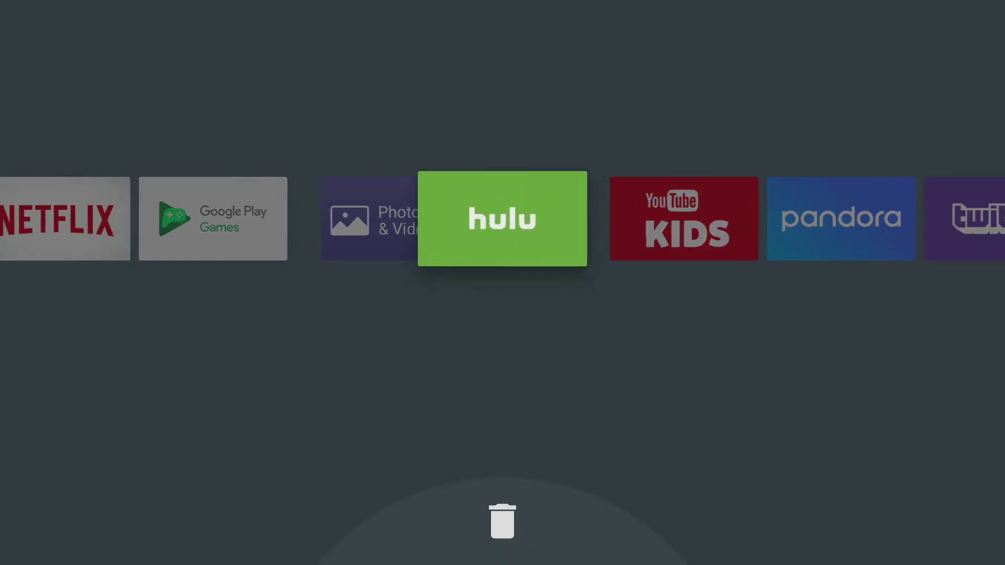
pyautogui.press('Left')
pyautogui.press('Left')
pyautogui.press('Left')
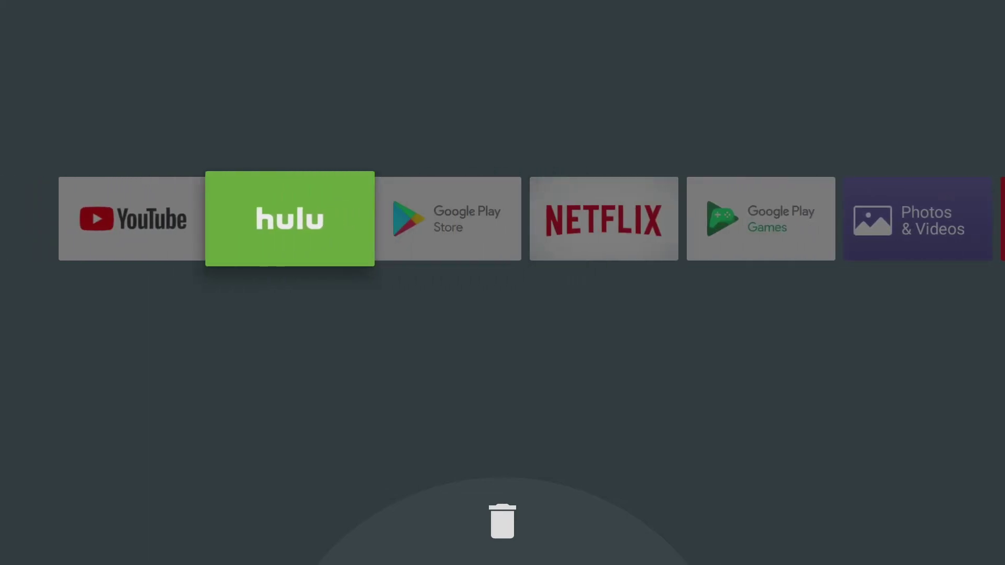
pyautogui.press('Return')
# - Move the Netflix app one place forward in the Apps row, between Hulu and Google Play Store
pyautogui.press('Right')
pyautogui.press('Right')
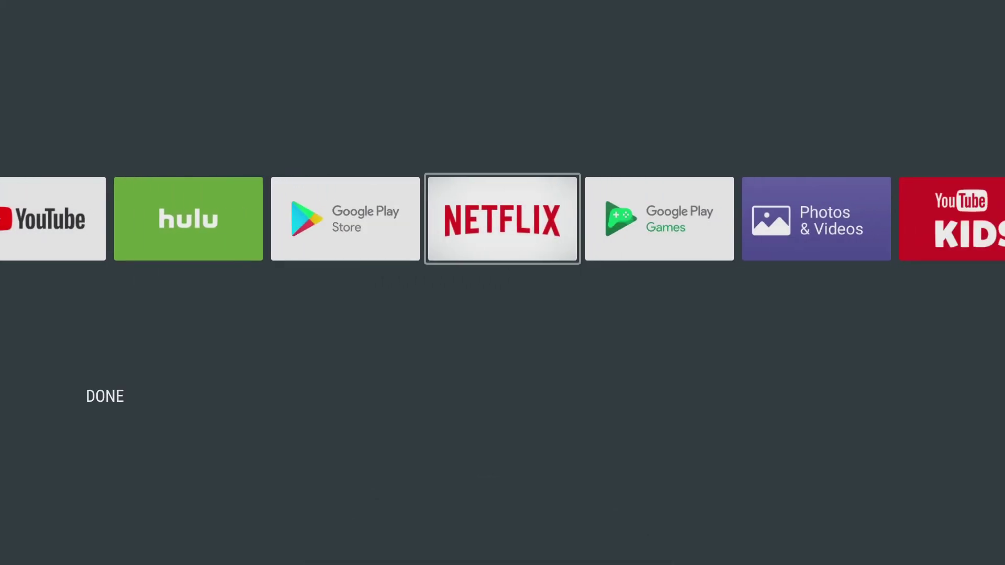
pyautogui.press('Return')
pyautogui.press('Left')
pyautogui.press('Return')
# - Check the app order as far as Pandora and finish rearranging, returning to the home screen
pyautogui.press('Right')
pyautogui.press('Right')
pyautogui.press('Right')
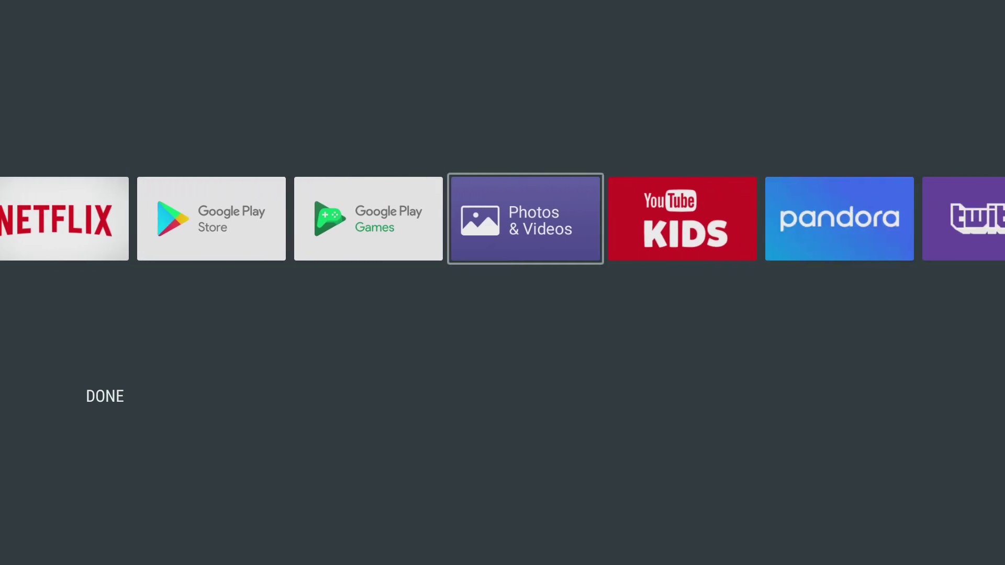
pyautogui.press('Right')
pyautogui.press('Right')
pyautogui.press('Escape')
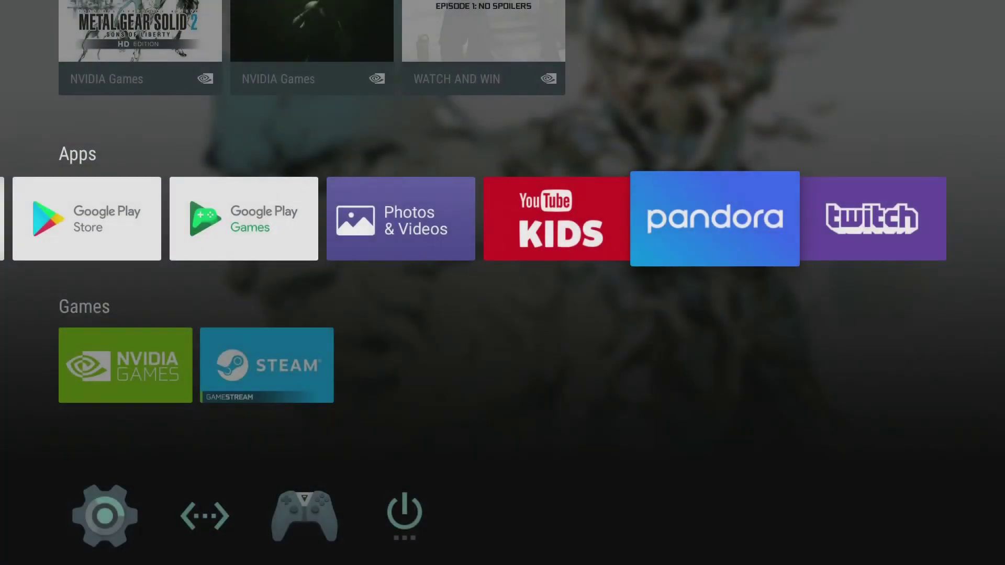
pyautogui.press('Down')
pyautogui.press('Down')
pyautogui.press('Up')
pyautogui.press('Up')
pyautogui.press('Up')
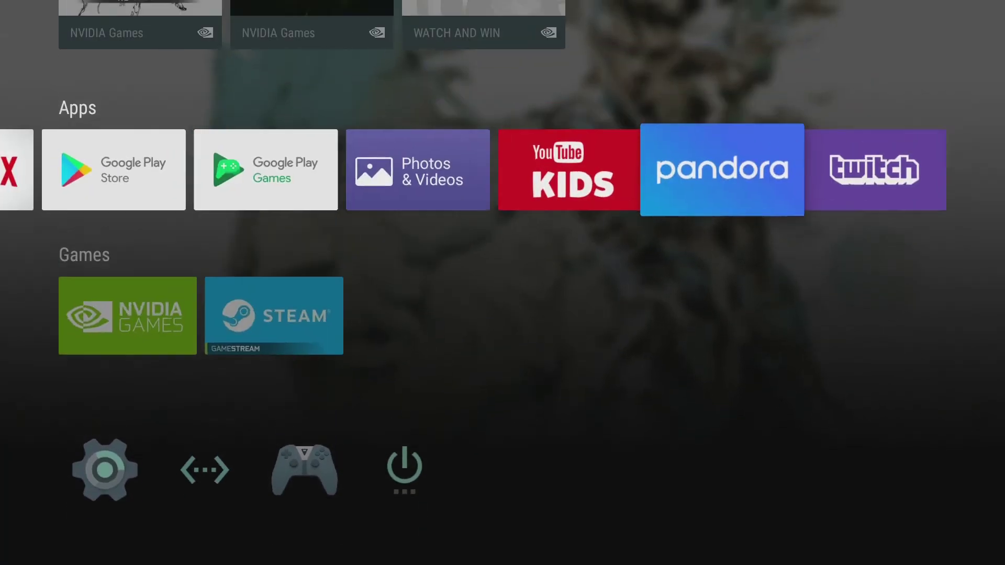